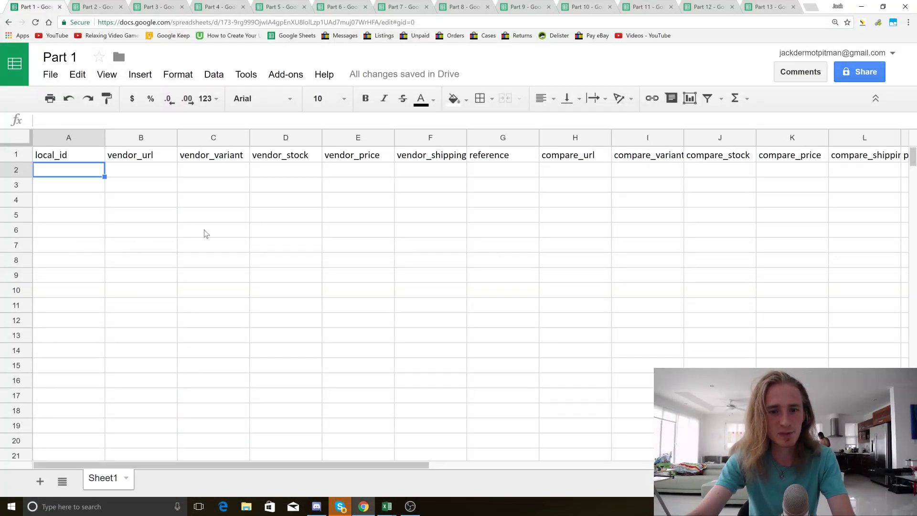
- Bring the SKUGrid Database workbook forward and select cell O134256 near its final rows
mouse_move(387, 507)
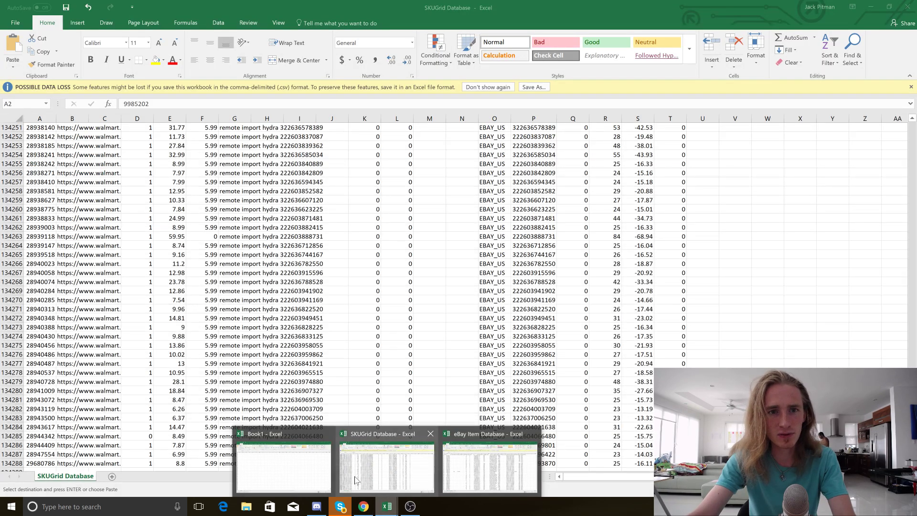
click(356, 479)
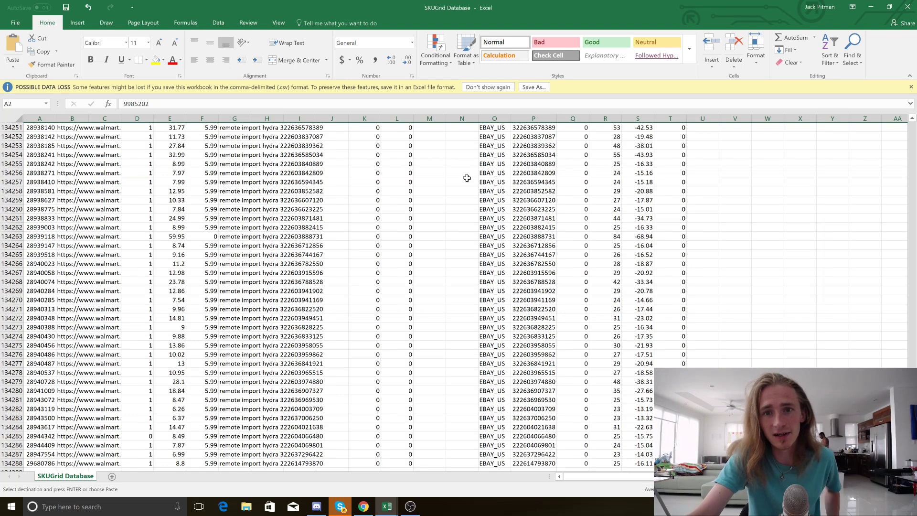
click(508, 171)
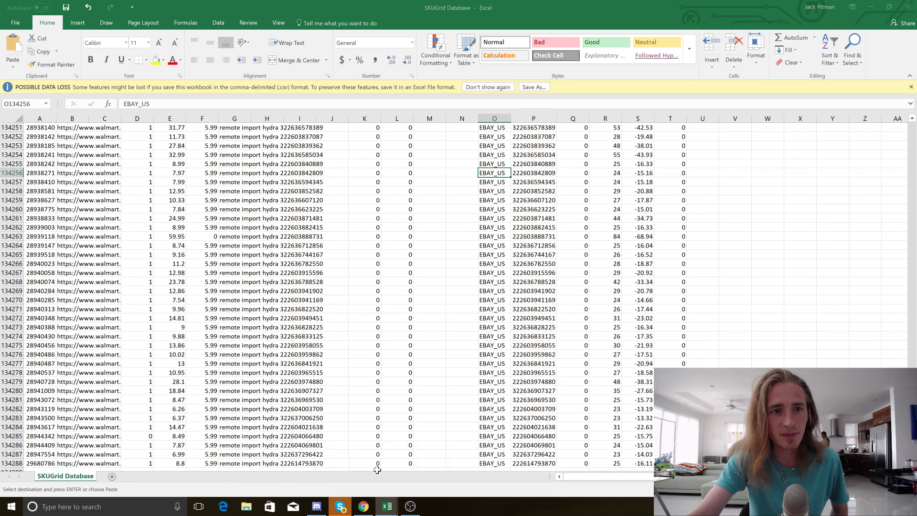
- Switch to the eBay Item Database workbook and select the whole Item ID column A
mouse_move(382, 513)
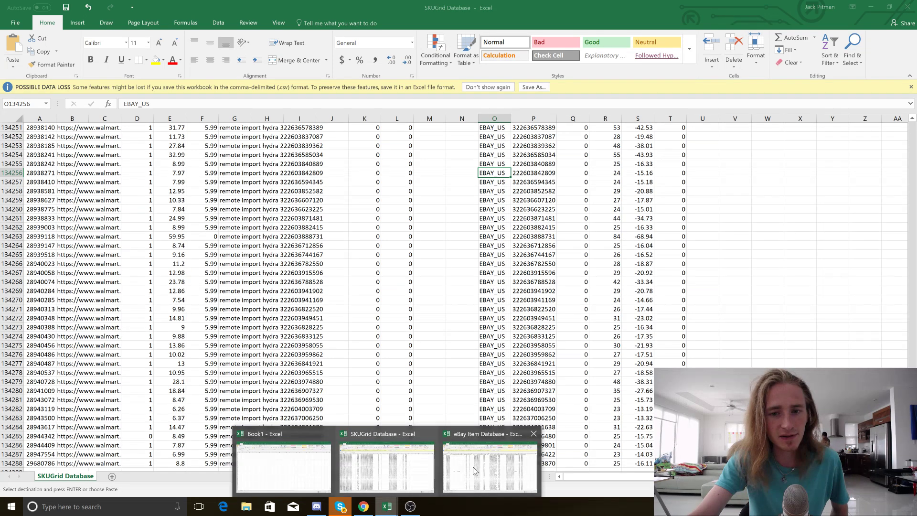
click(475, 468)
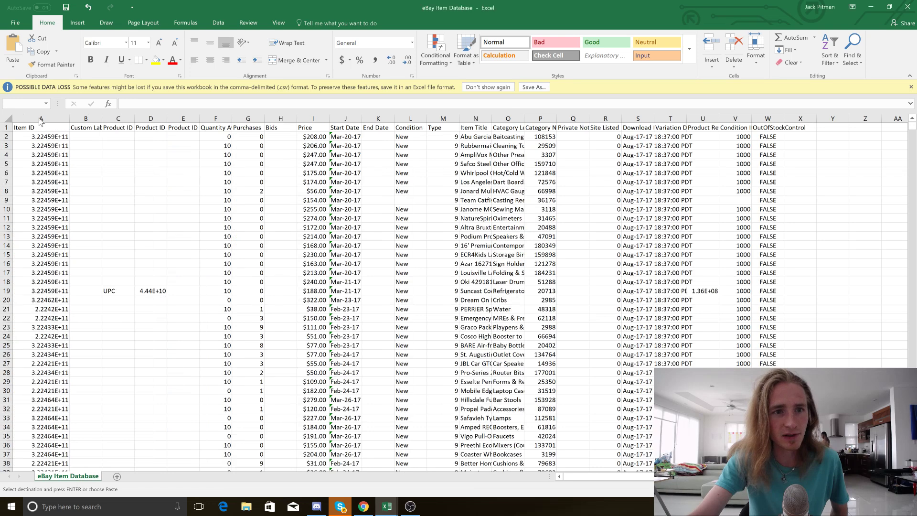
click(40, 134)
key(ctrl+shift+Down)
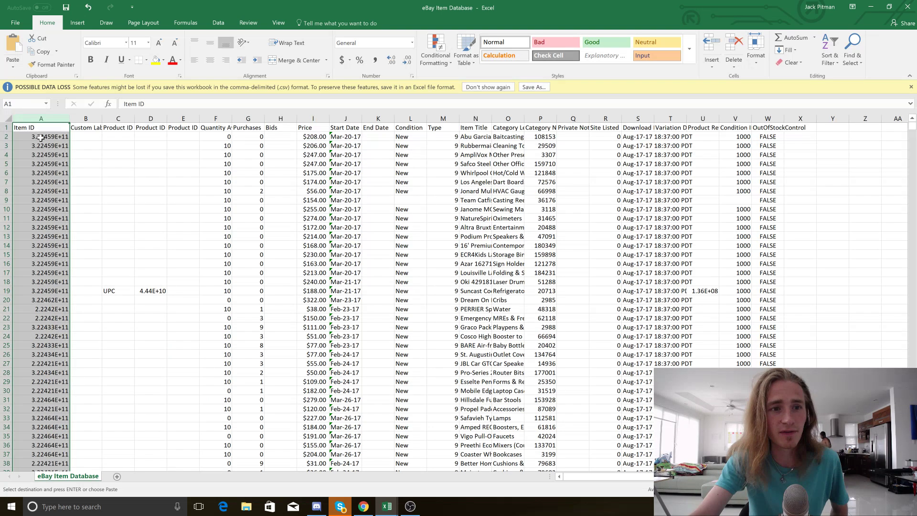
- Format column A as Number with 0 decimals so Item IDs display in full
right_click(40, 137)
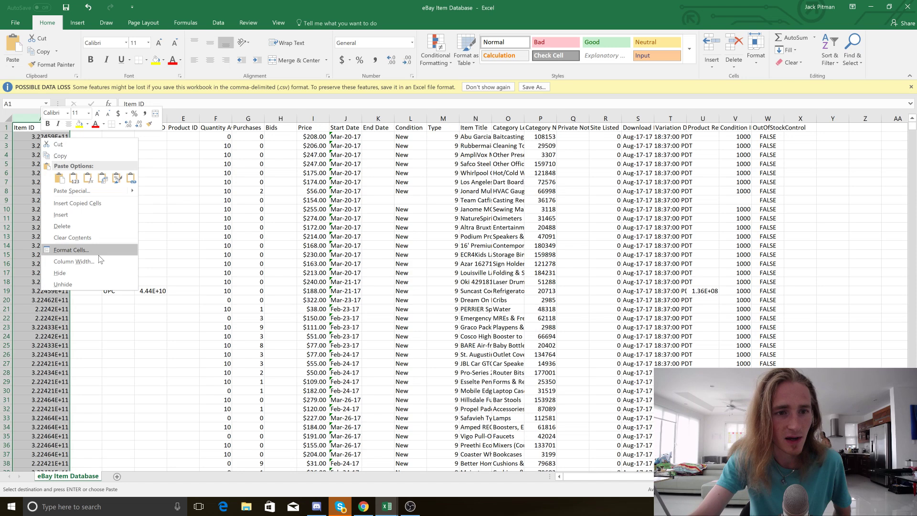
key(Escape)
key(Escape)
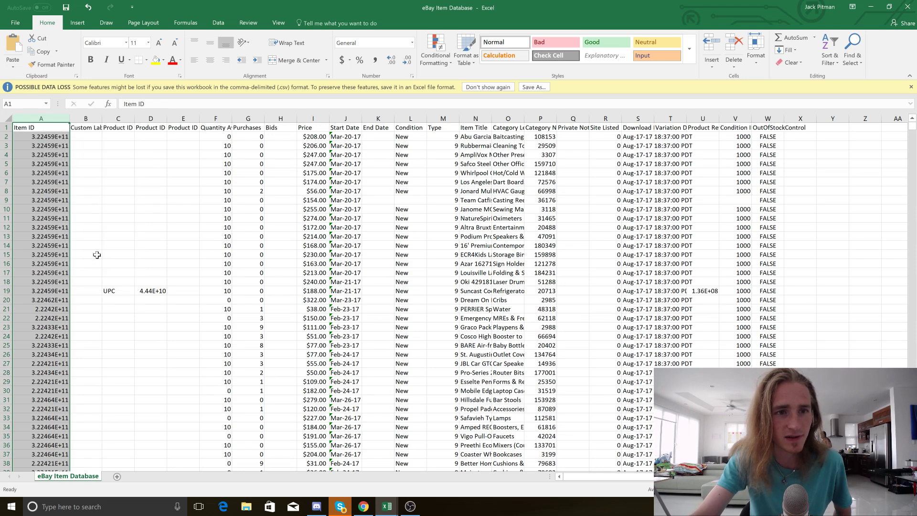
key(ctrl+1)
click(24, 177)
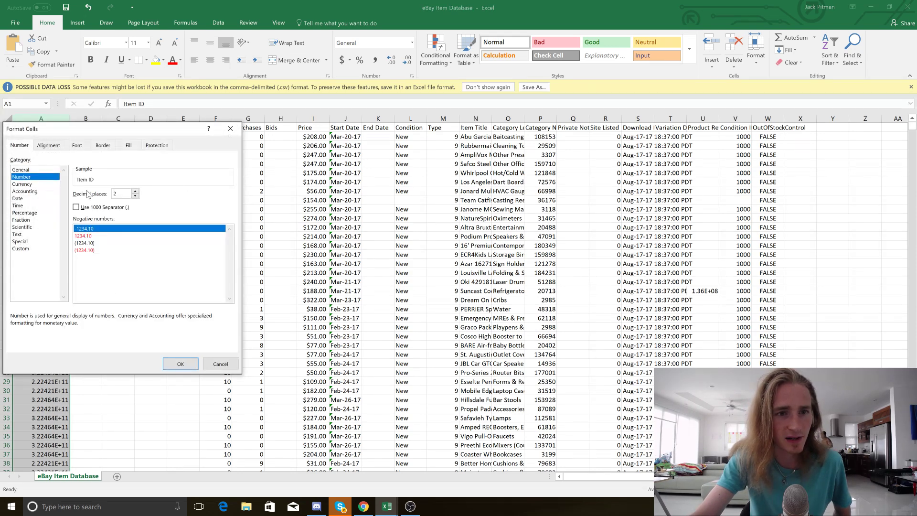
click(181, 364)
- Check the full Item IDs in cells A5, A4, A12 and further down column A
click(54, 161)
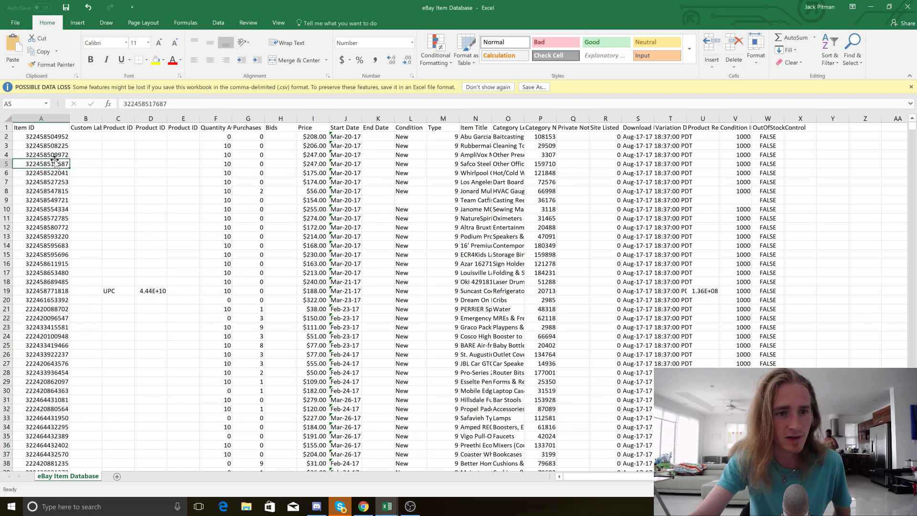
click(46, 337)
click(42, 154)
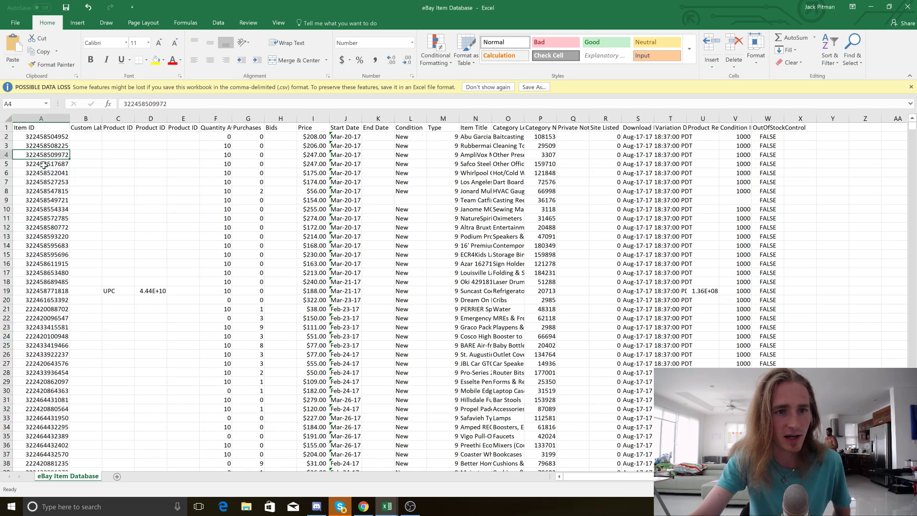
click(44, 229)
scroll(44, 229, down, 6)
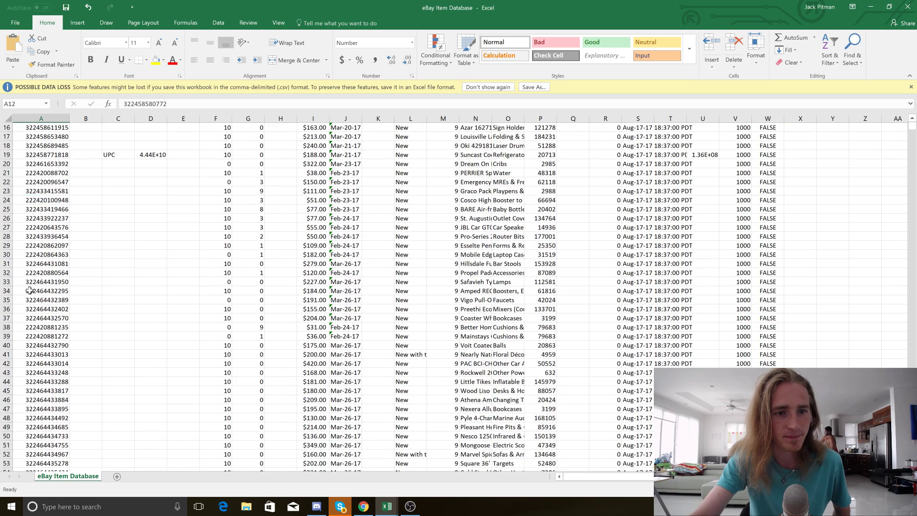
click(30, 291)
scroll(122, 241, up, 6)
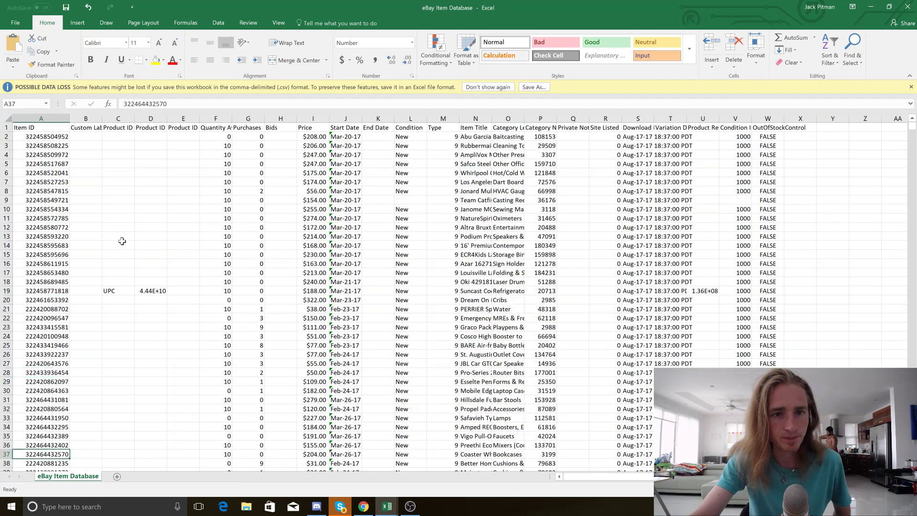
click(59, 155)
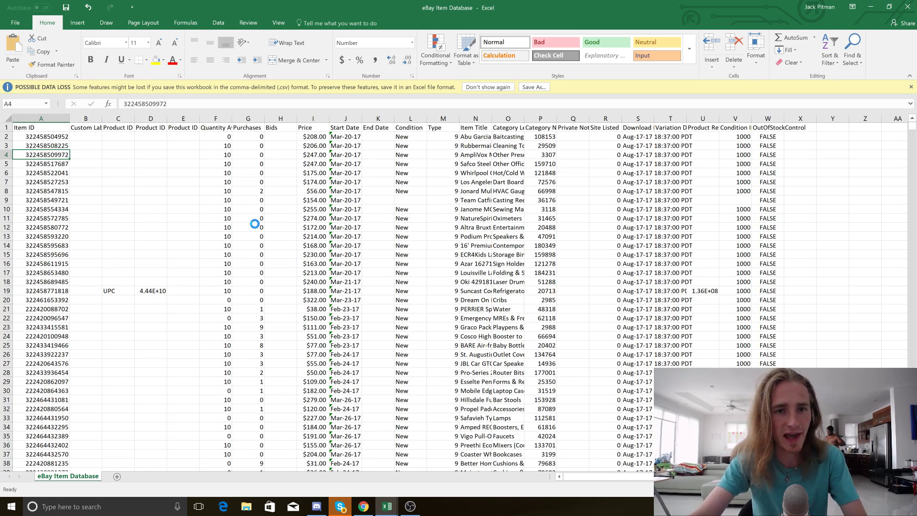
scroll(238, 215, up, 2)
scroll(239, 215, up, 1)
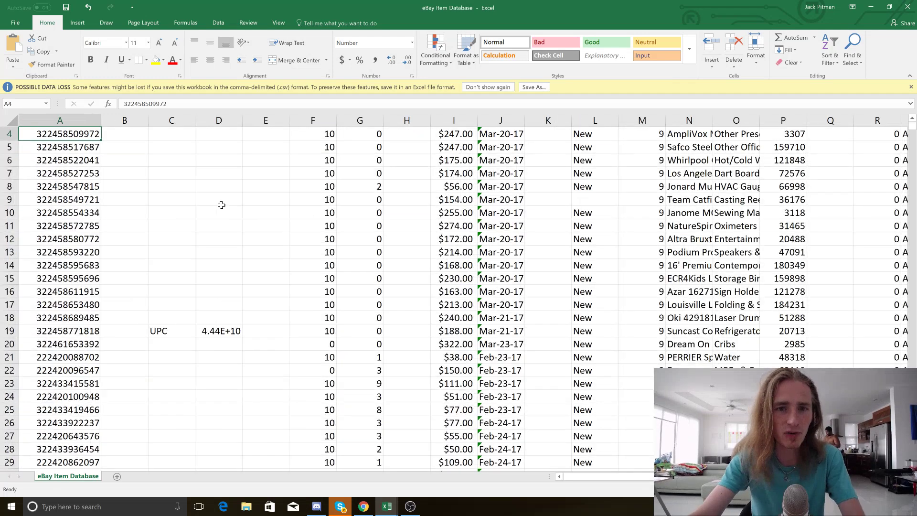
scroll(211, 216, up, 1)
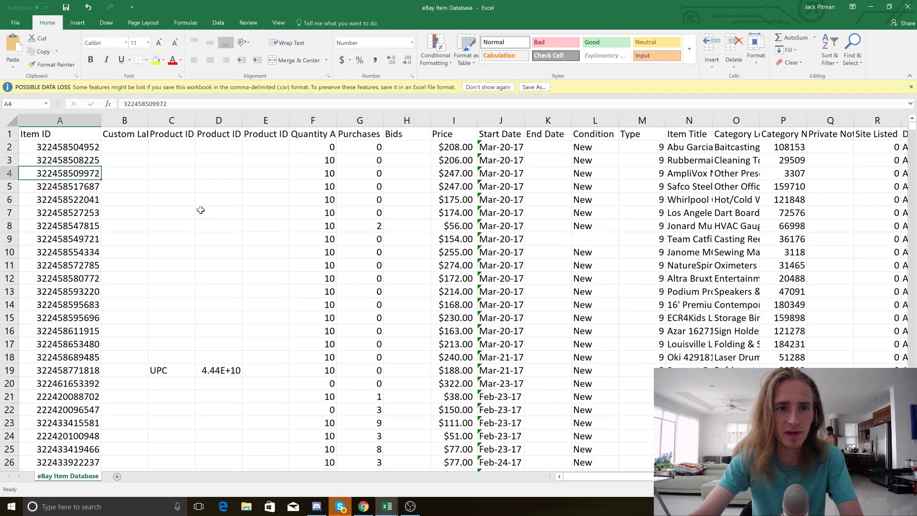
scroll(181, 190, up, 1)
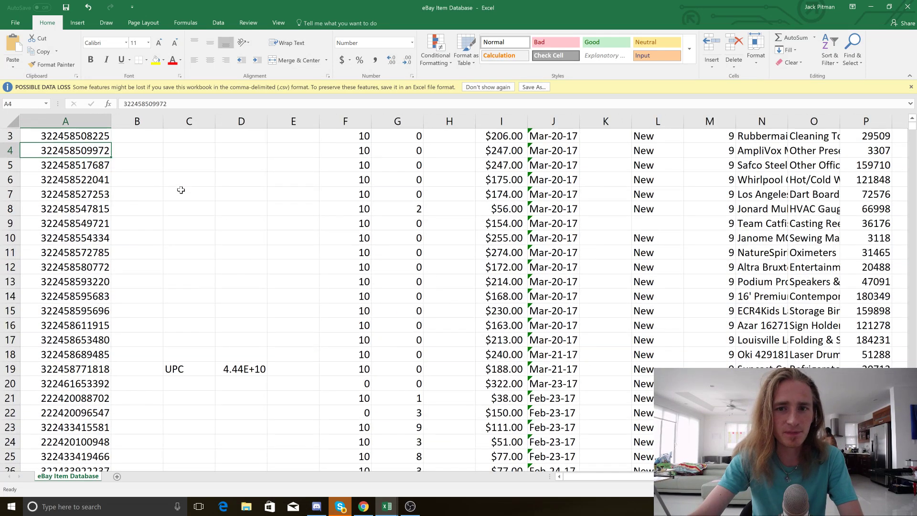
scroll(181, 190, up, 1)
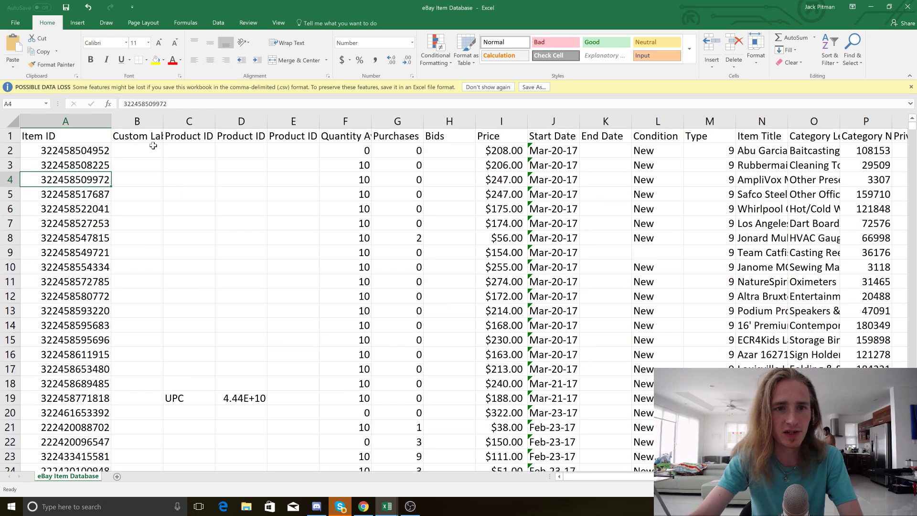
click(11, 135)
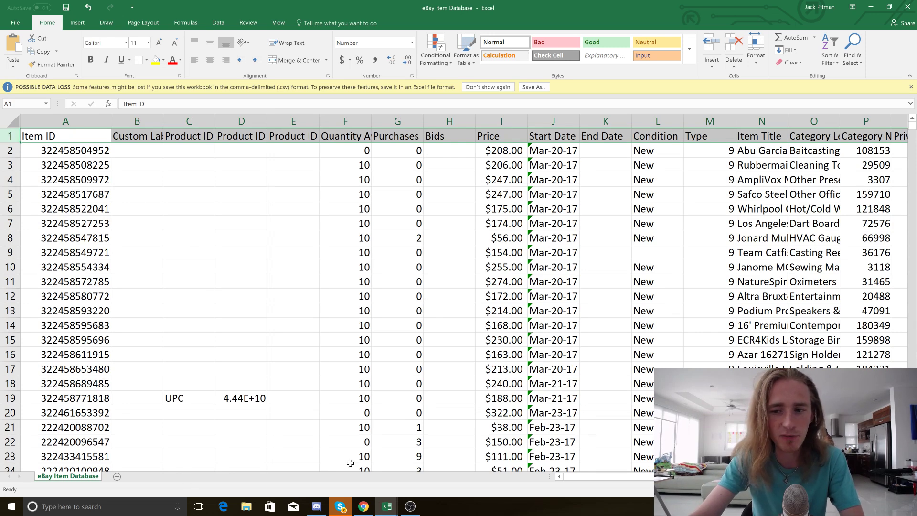
click(272, 166)
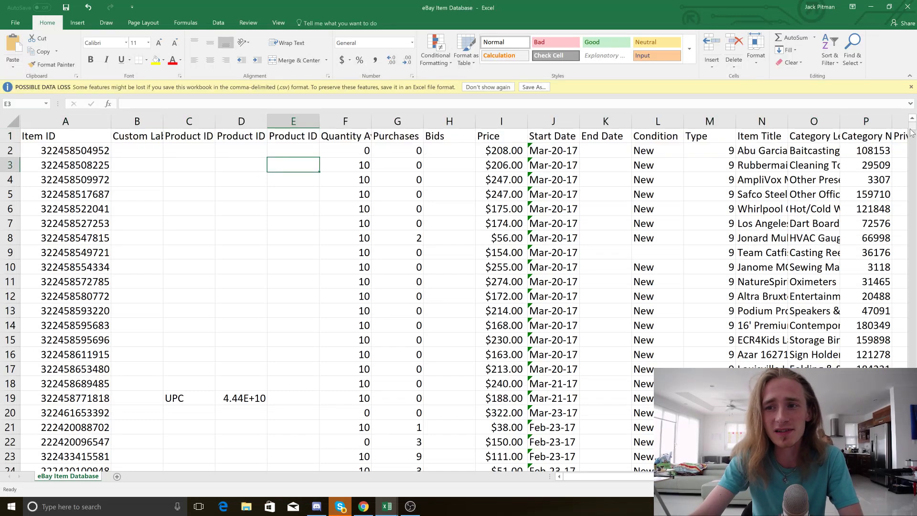
click(914, 250)
click(914, 317)
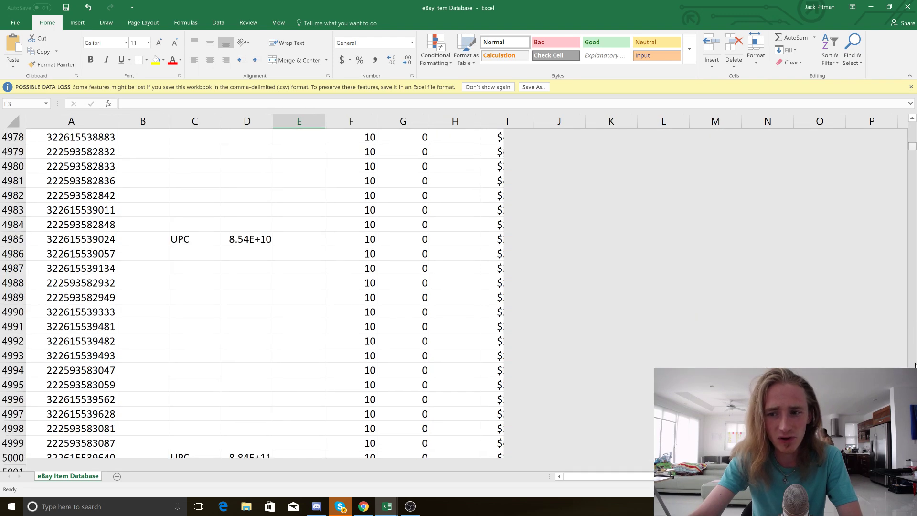
drag(913, 326, 913, 382)
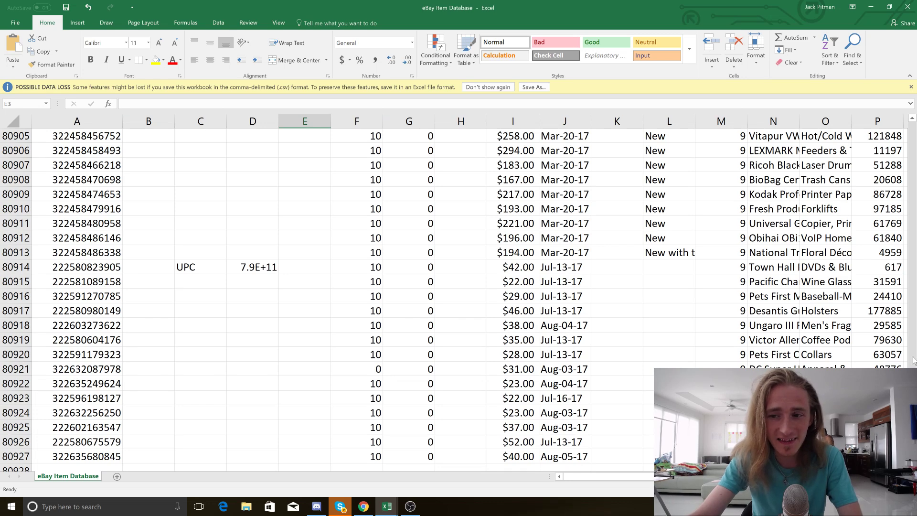
drag(913, 183, 911, 136)
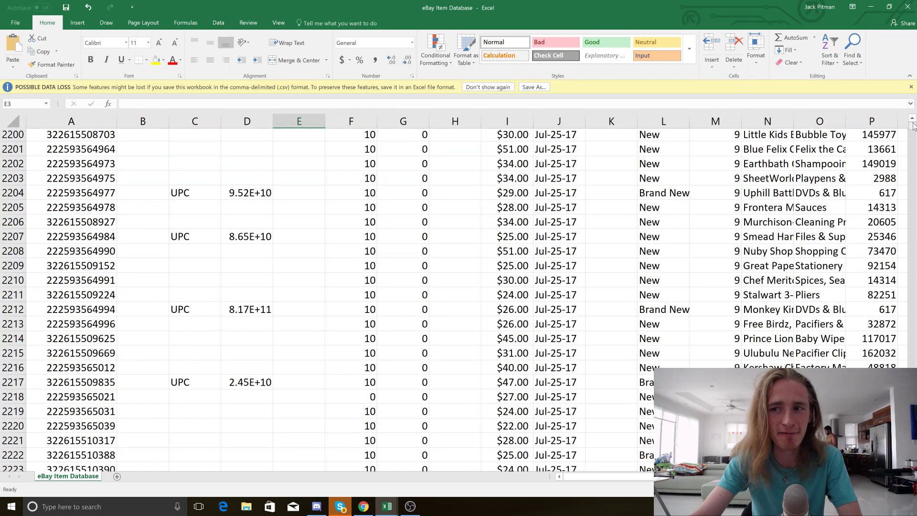
drag(913, 125, 912, 122)
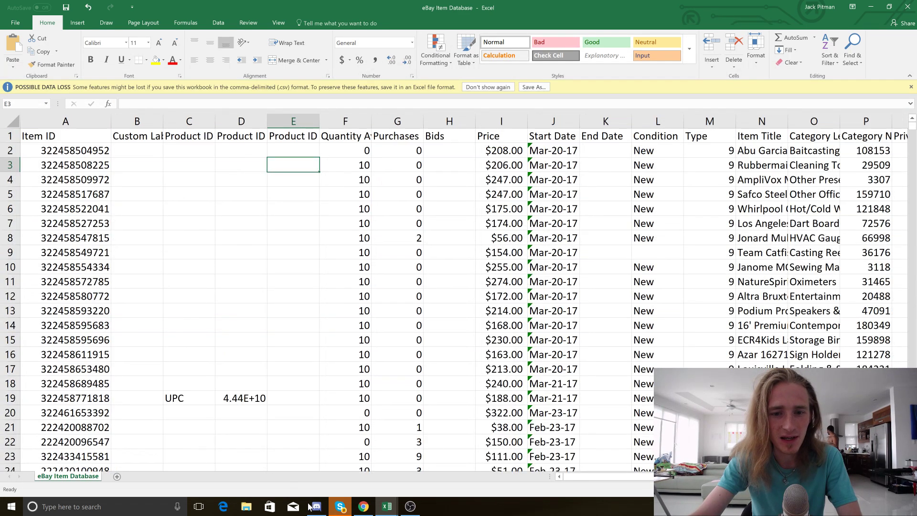
- Look at the SKUGrid Database workbook, then return to the Part 1 Google Sheet in Chrome
click(386, 506)
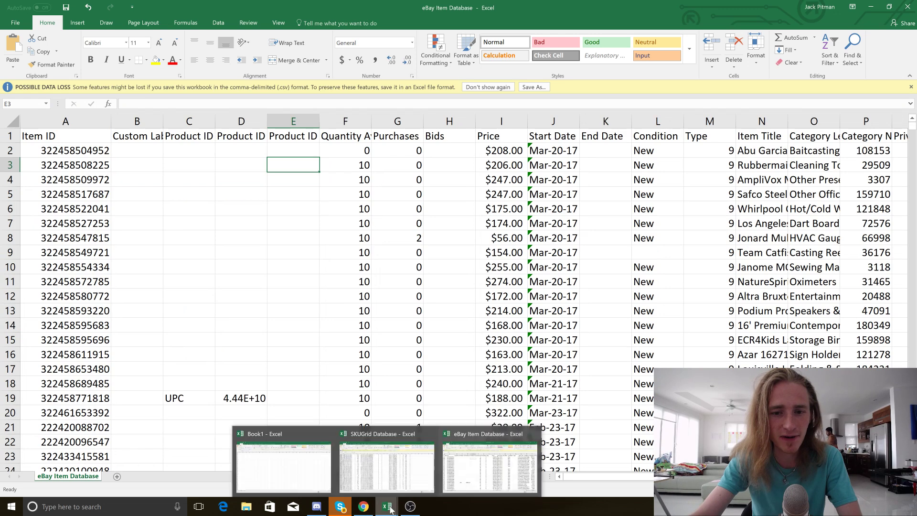
click(385, 465)
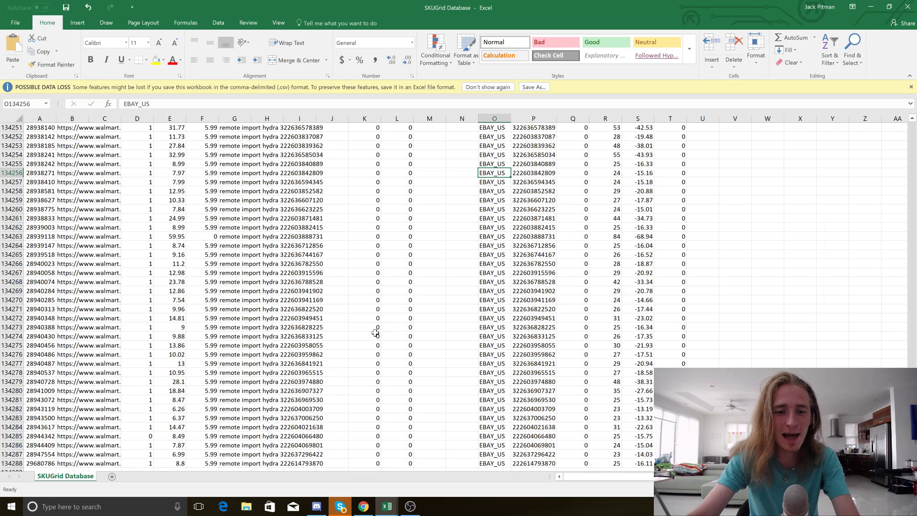
click(363, 506)
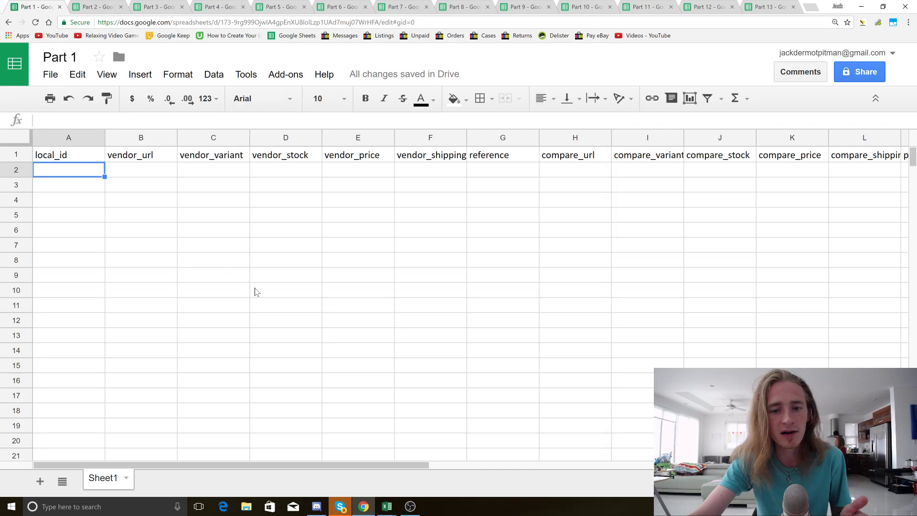
- Pick the SKUGrid Database - Excel preview from the Excel taskbar thumbnails
mouse_move(367, 506)
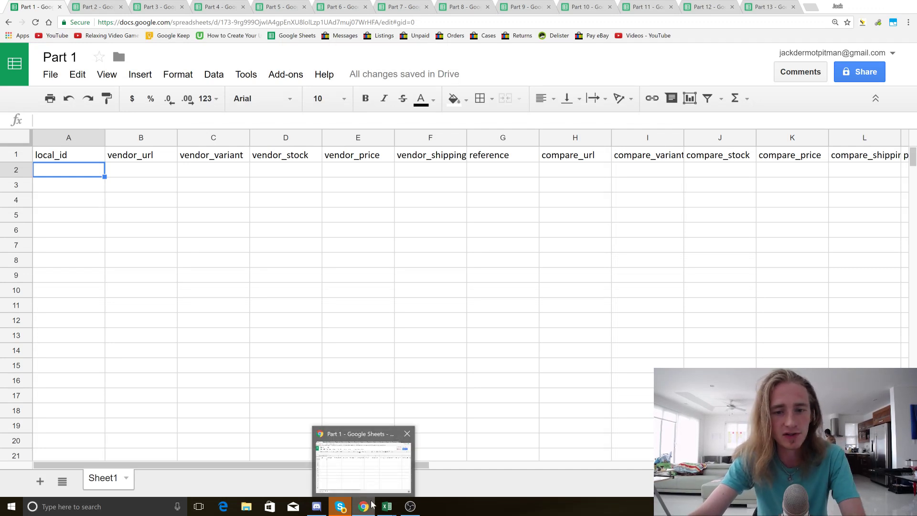
click(386, 510)
mouse_move(389, 467)
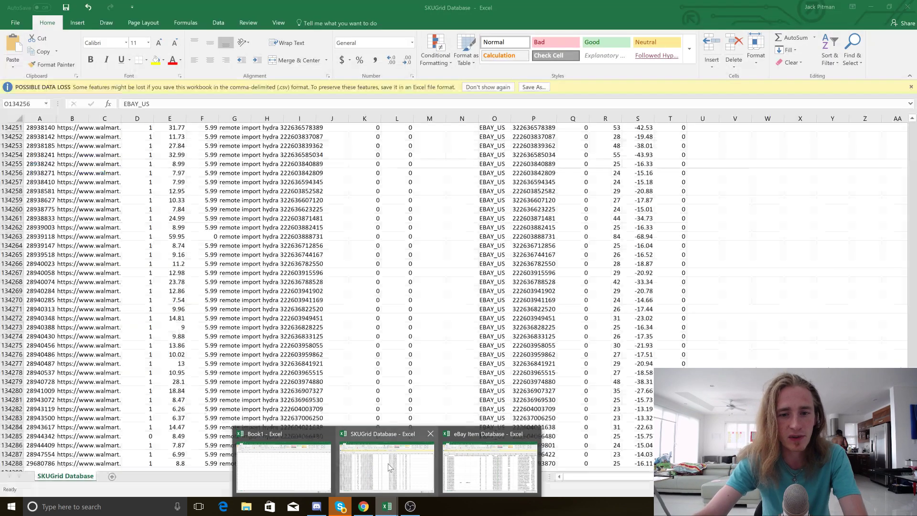
mouse_move(489, 467)
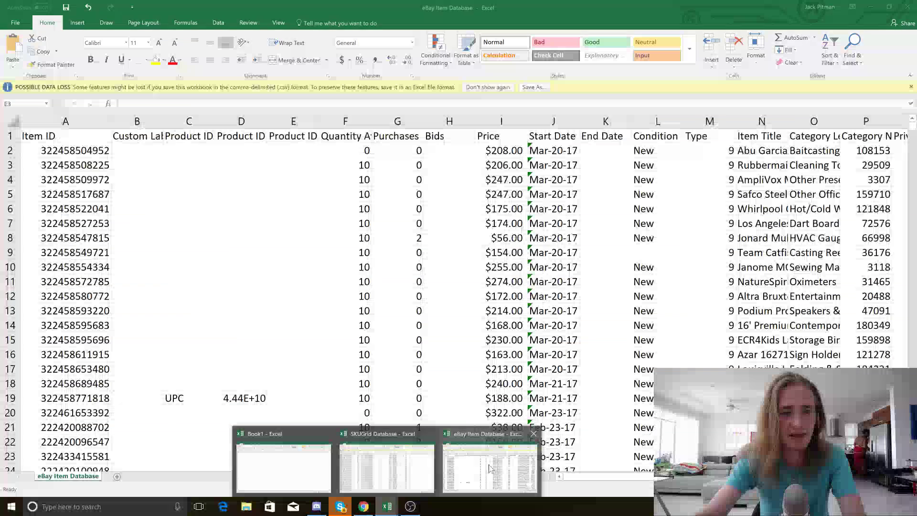
mouse_move(414, 469)
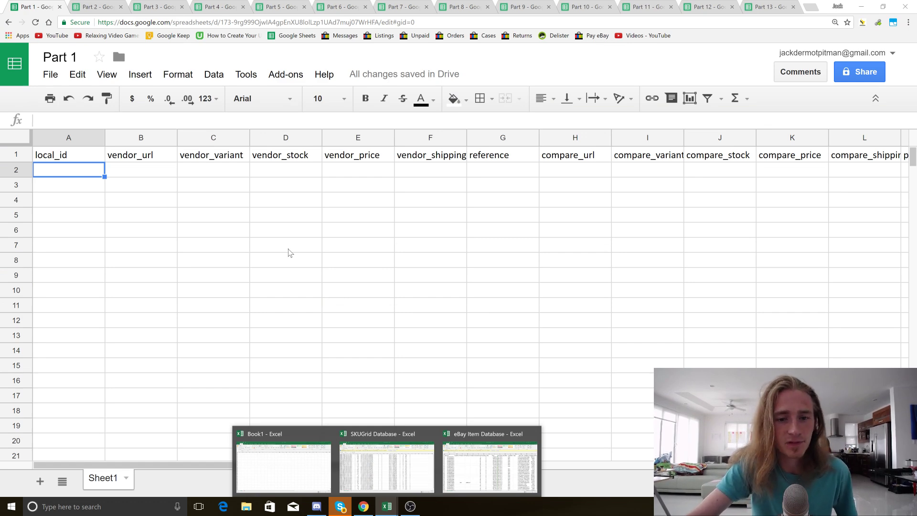
mouse_move(384, 459)
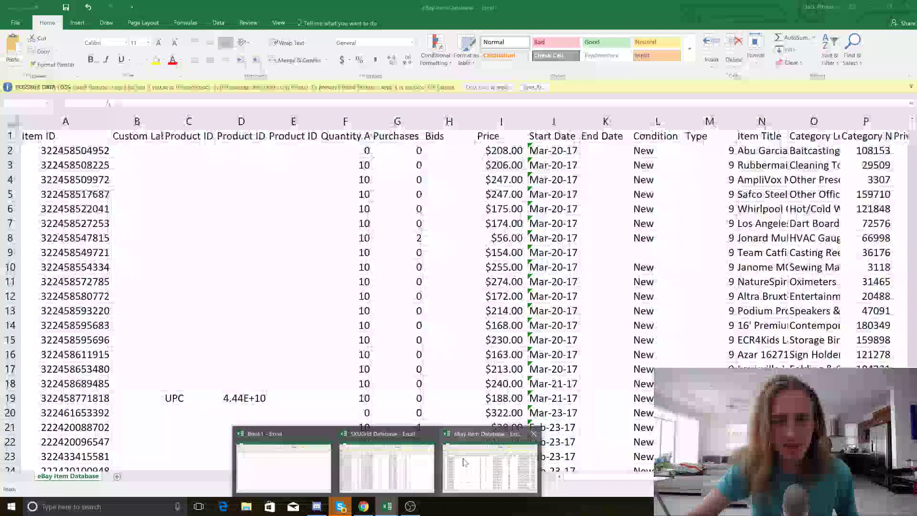
- Scroll SKUGrid Database back to the header row and widen column I to show 'compare_variant' in full
click(396, 472)
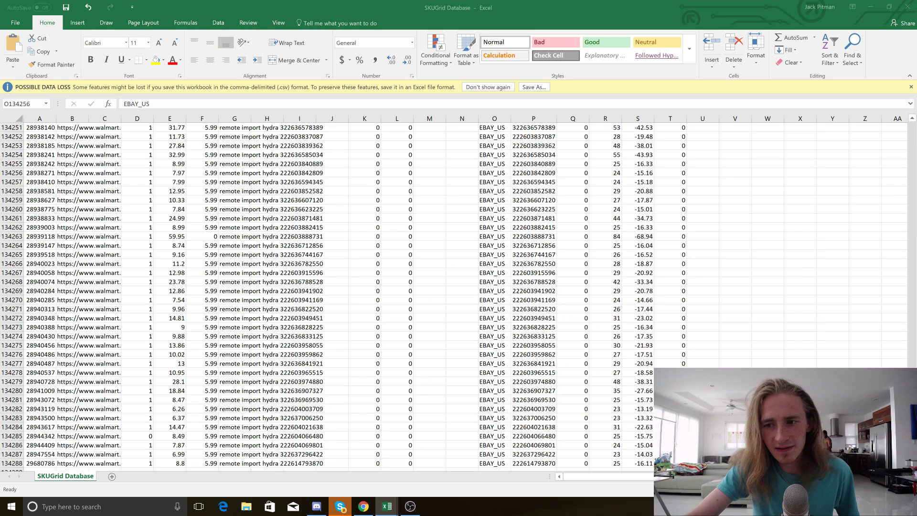
scroll(454, 291, up, 10)
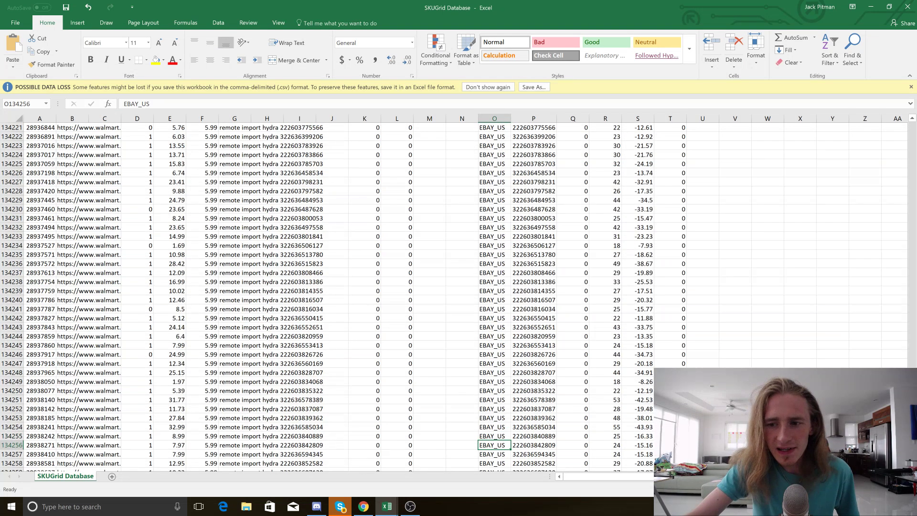
click(910, 143)
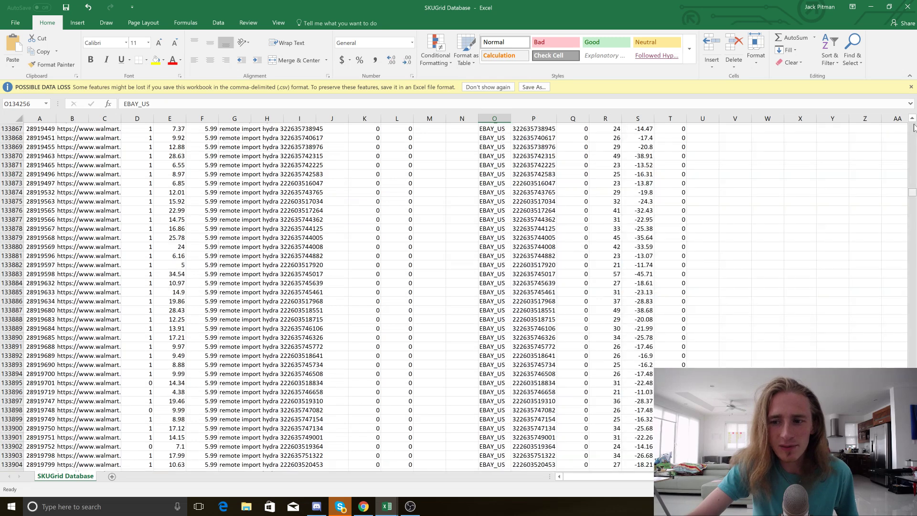
click(914, 127)
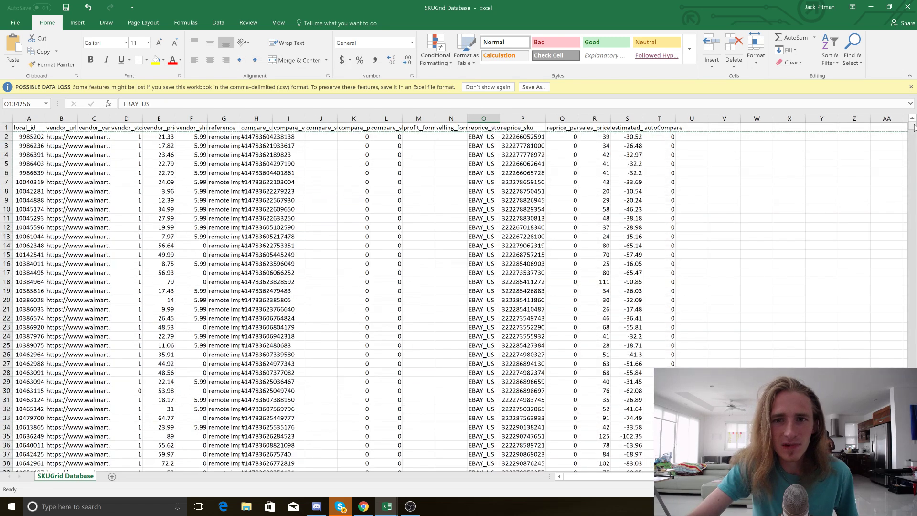
click(560, 172)
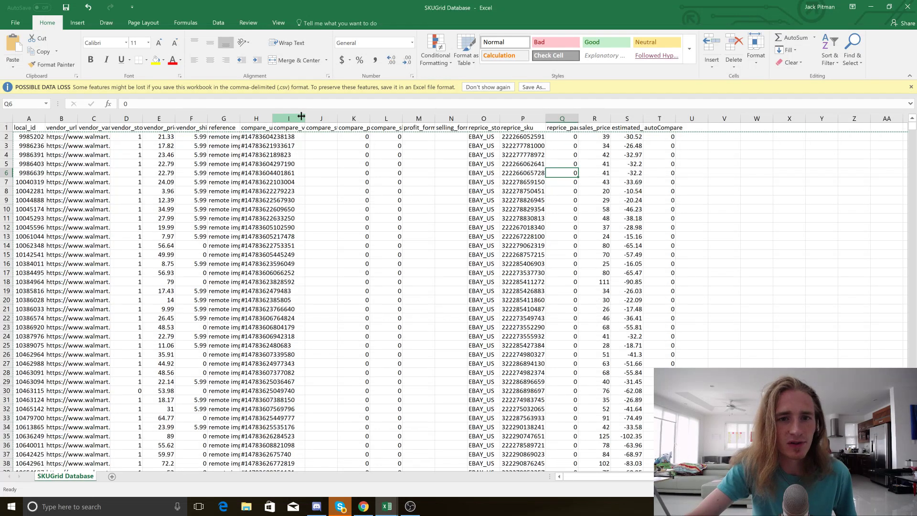
drag(301, 116, 328, 117)
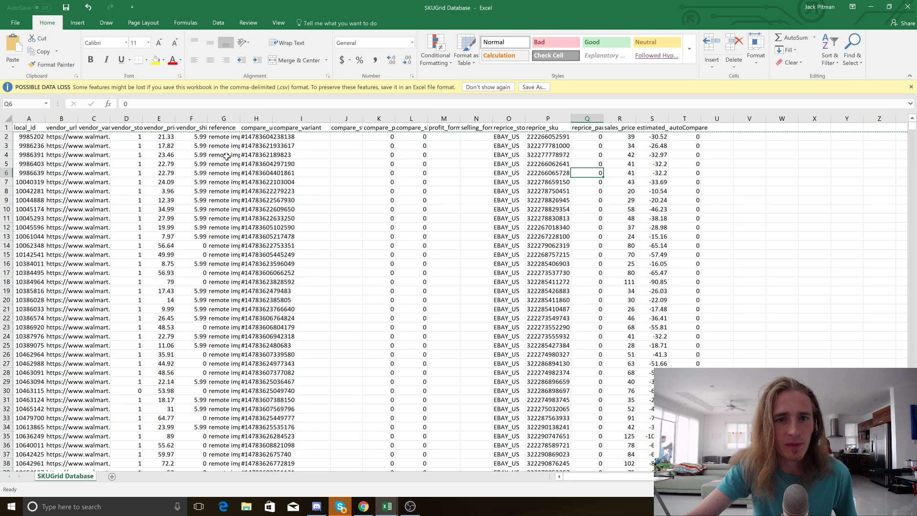
click(136, 146)
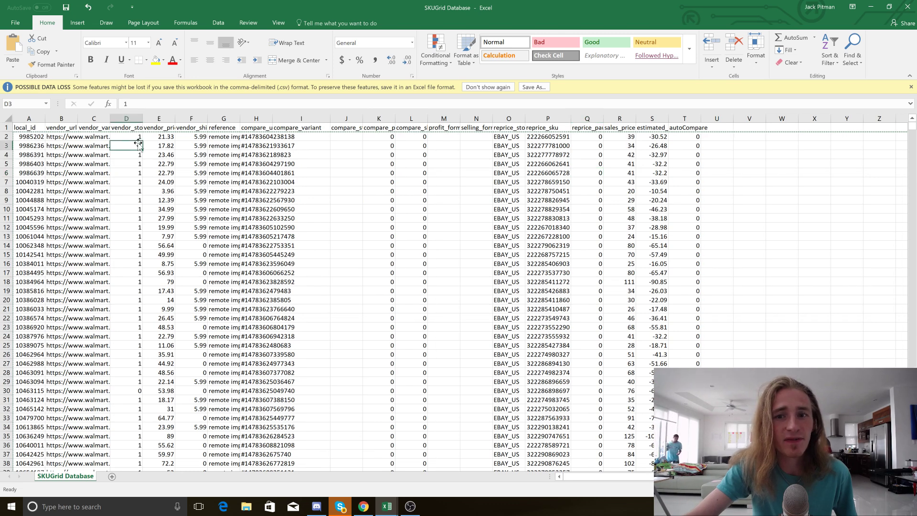
click(548, 118)
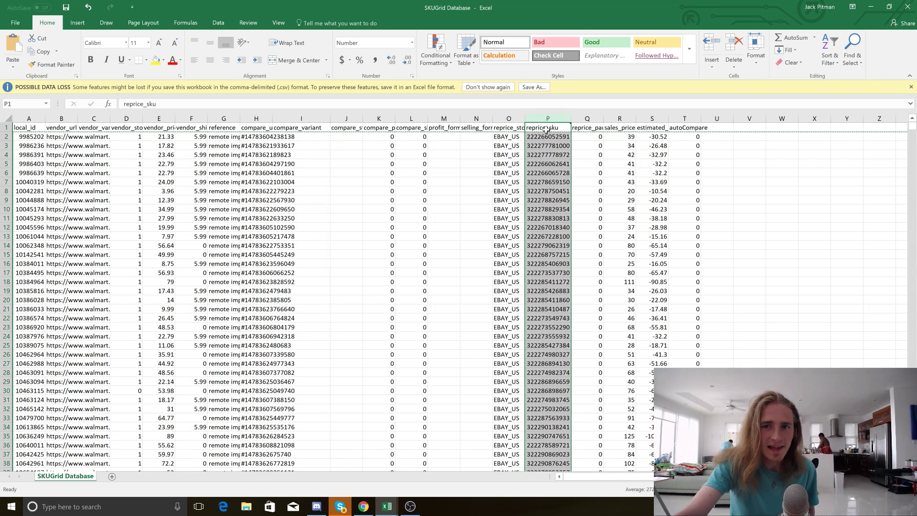
click(550, 144)
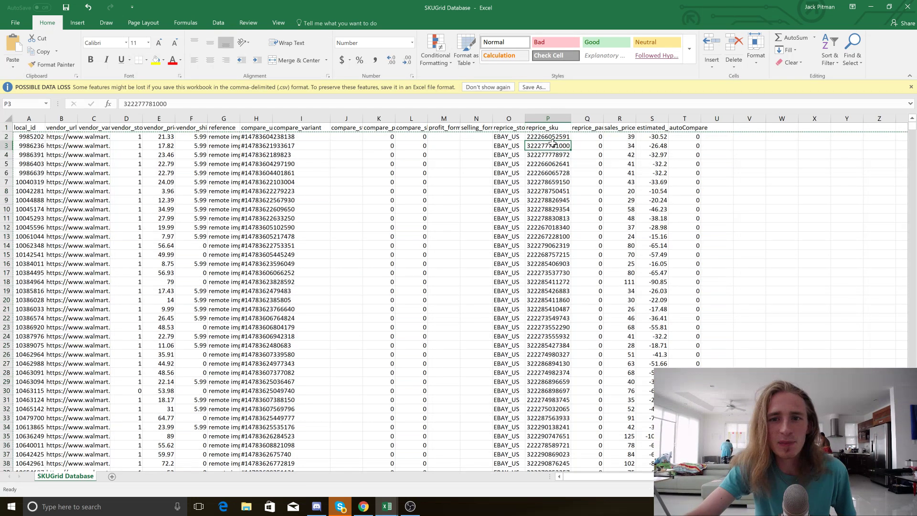
click(541, 137)
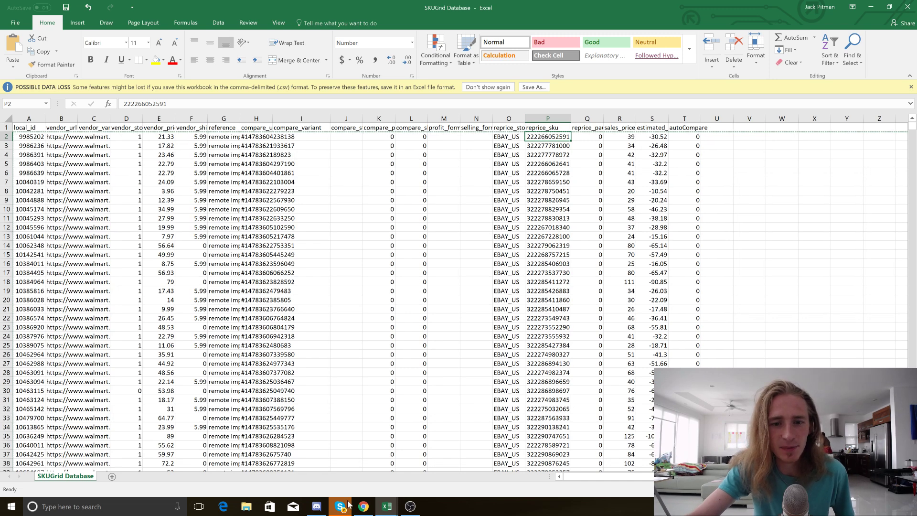
mouse_move(385, 511)
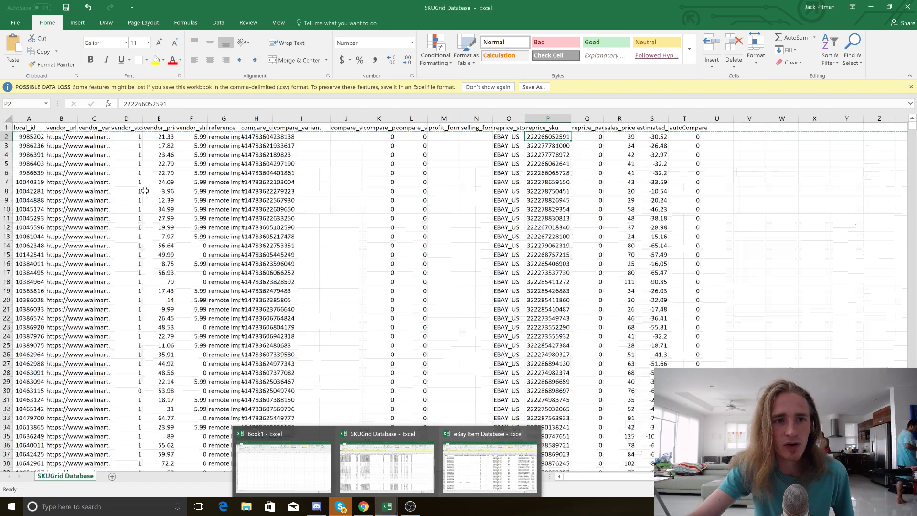
click(337, 173)
click(547, 137)
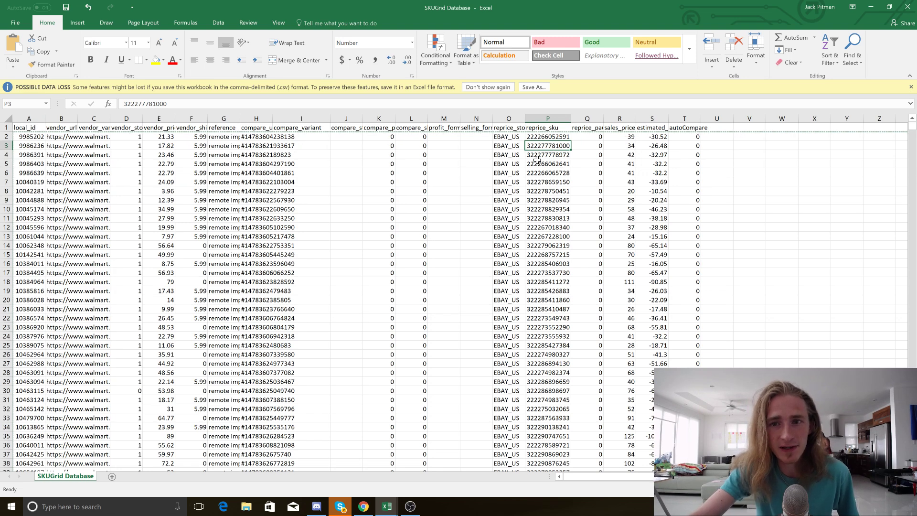
click(534, 156)
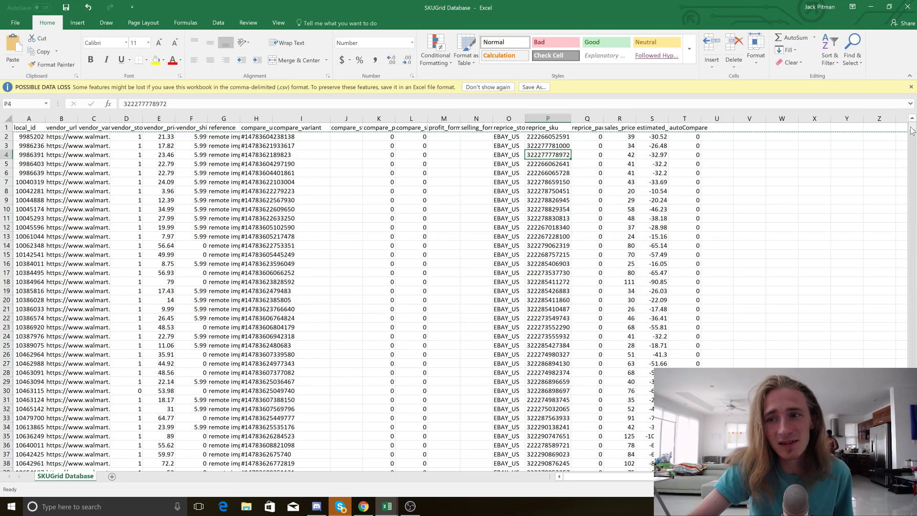
drag(912, 130, 912, 205)
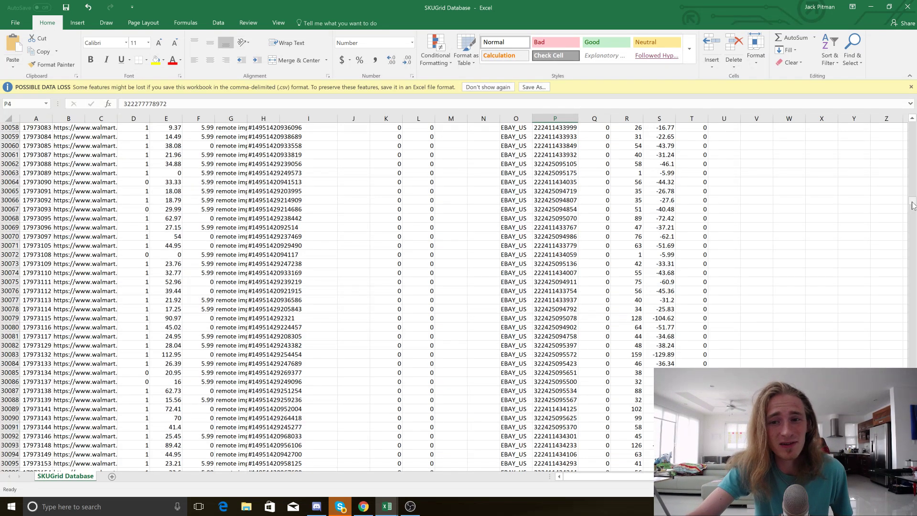
drag(912, 205, 912, 480)
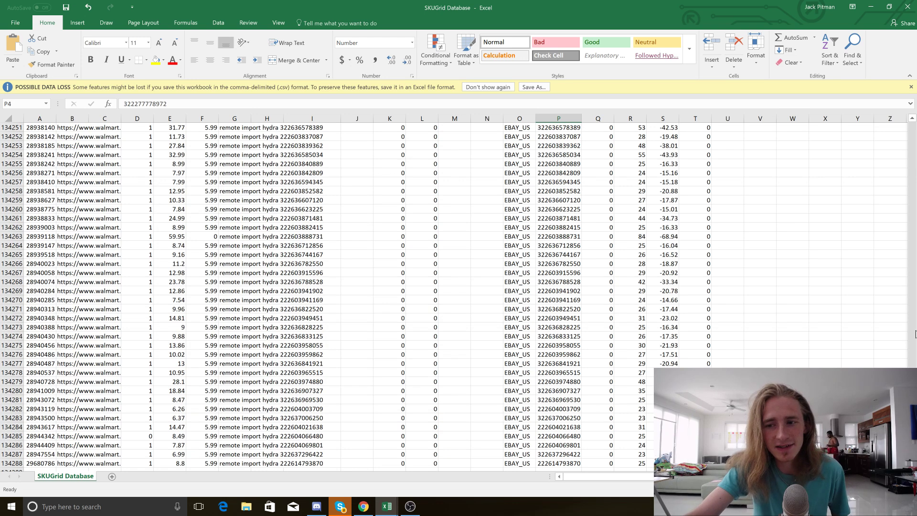
drag(915, 333, 912, 125)
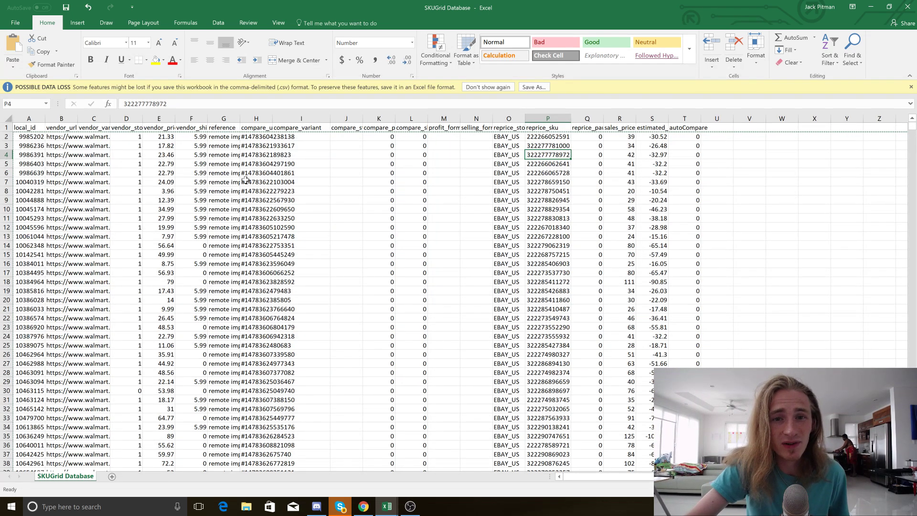
- Inspect cells H7, F9, I5, I6 and A2, then switch to the Part 1 Google Sheets window
click(245, 181)
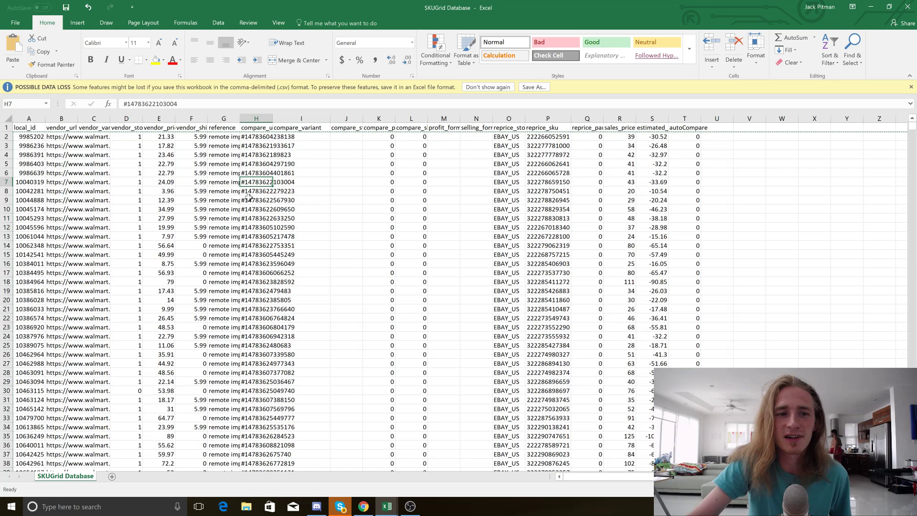
click(193, 200)
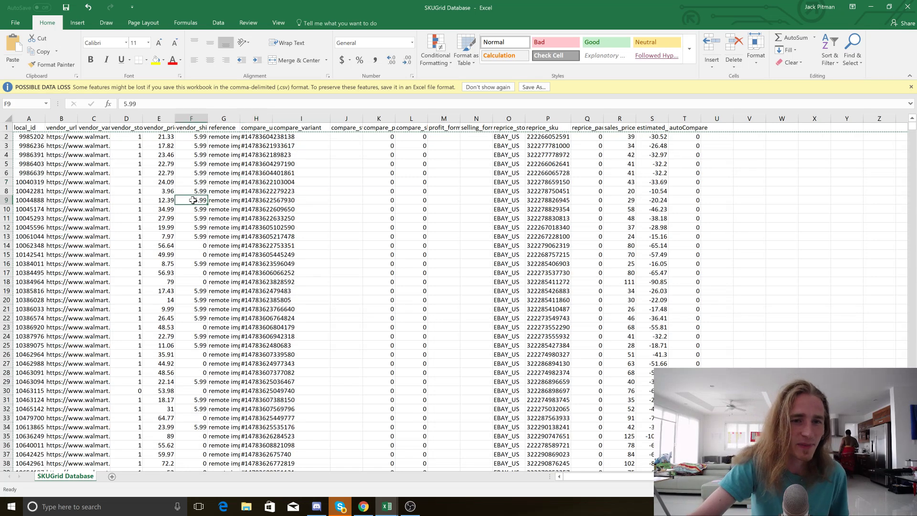
click(285, 167)
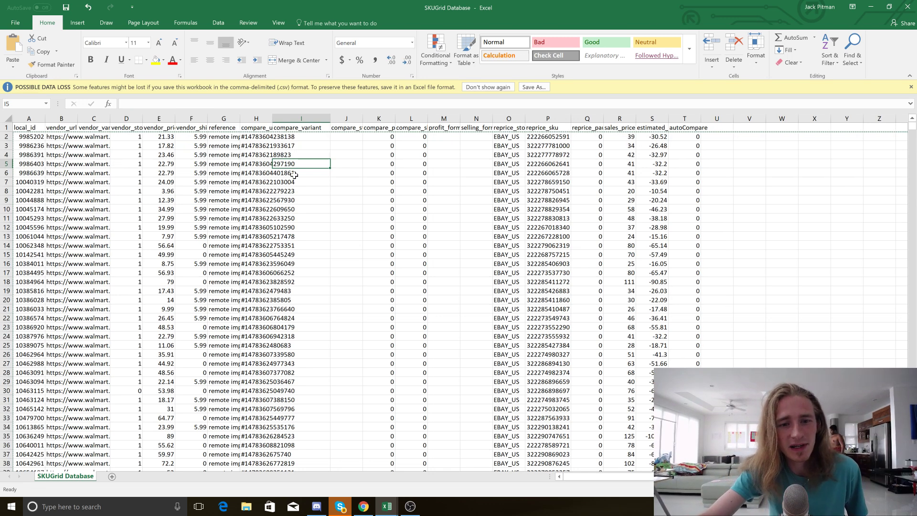
click(294, 175)
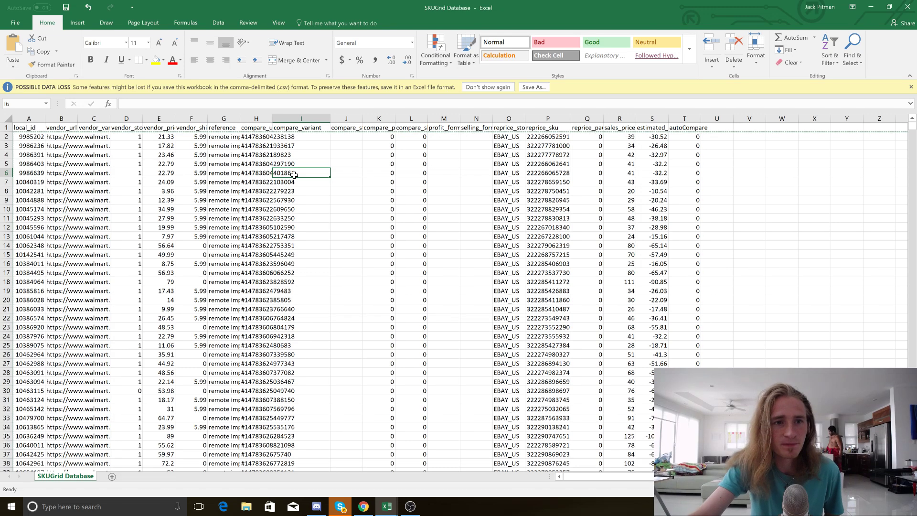
click(23, 138)
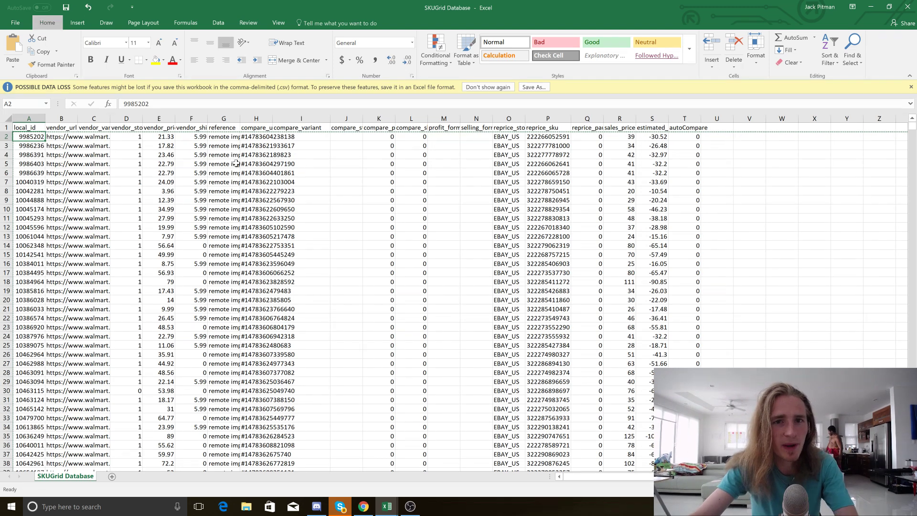
key(alt+Tab)
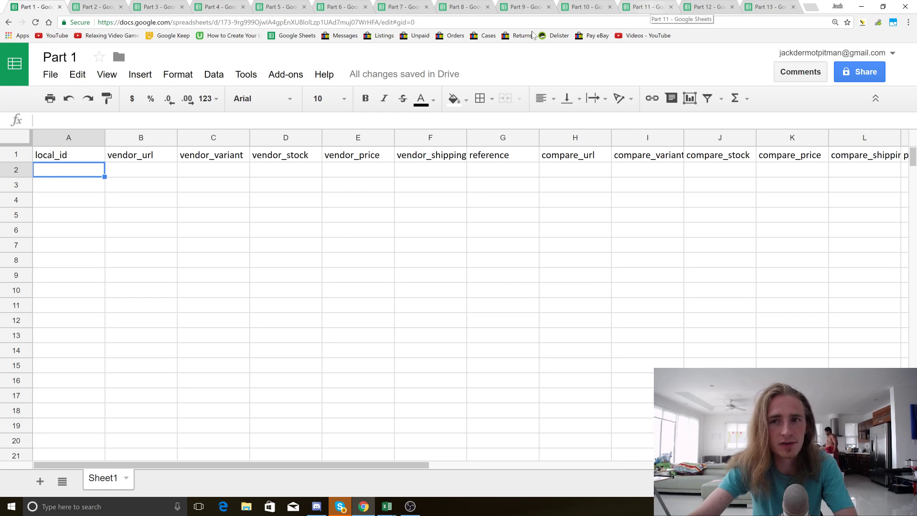
key(ctrl+Tab)
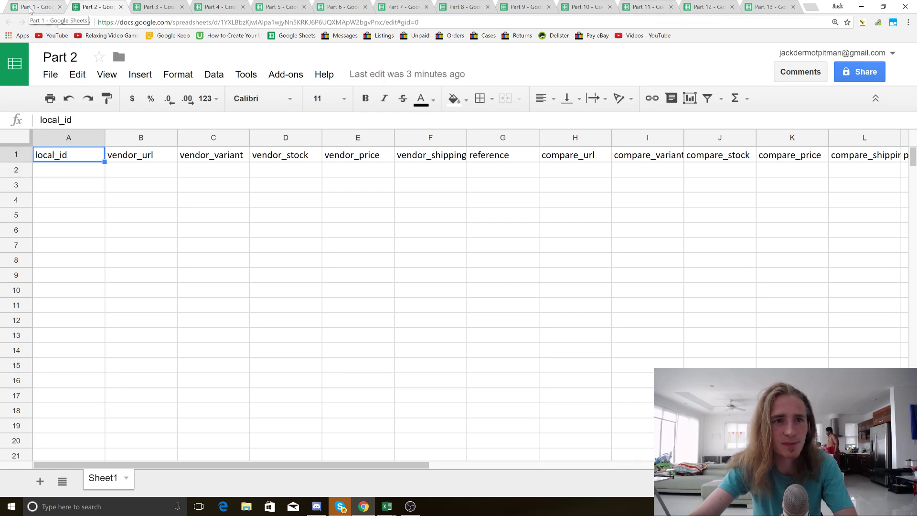
click(30, 7)
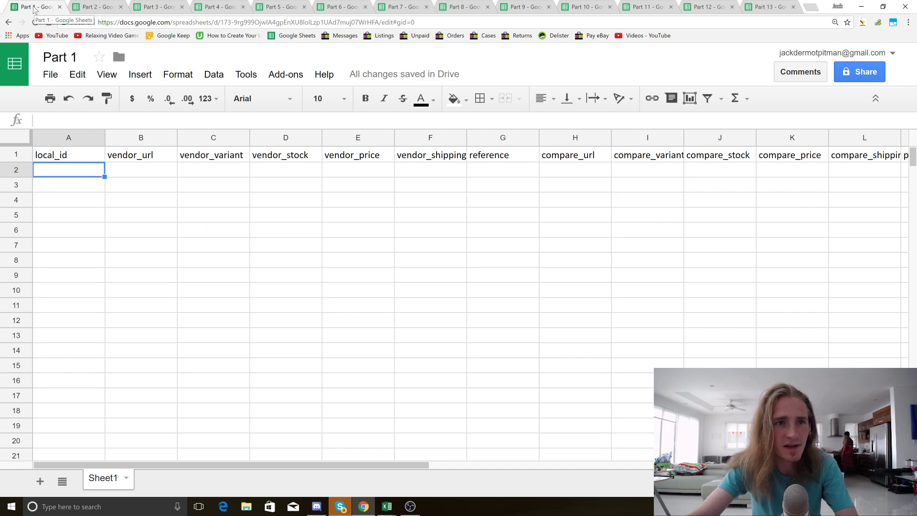
click(98, 7)
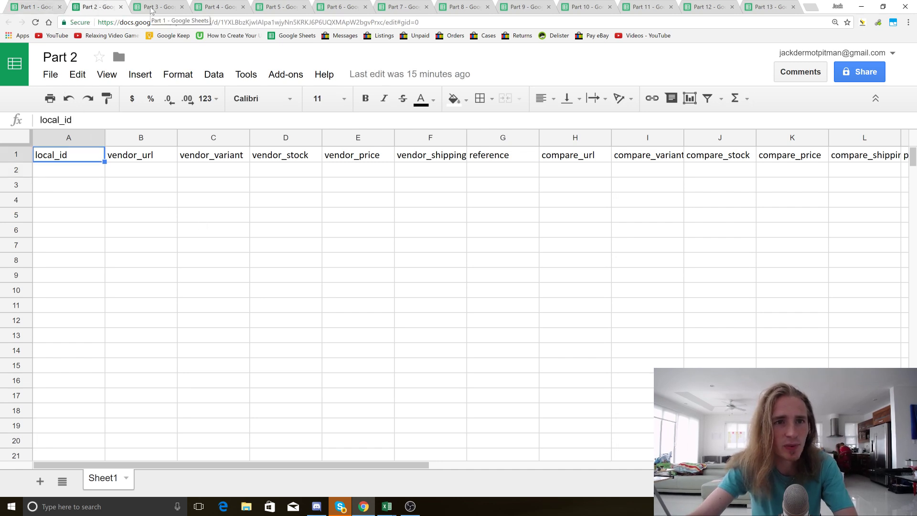
key(ctrl+Tab)
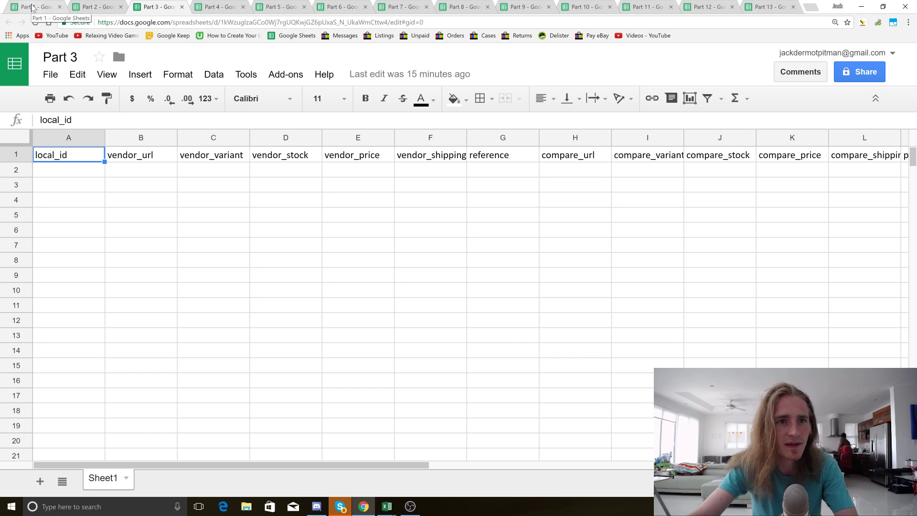
click(32, 6)
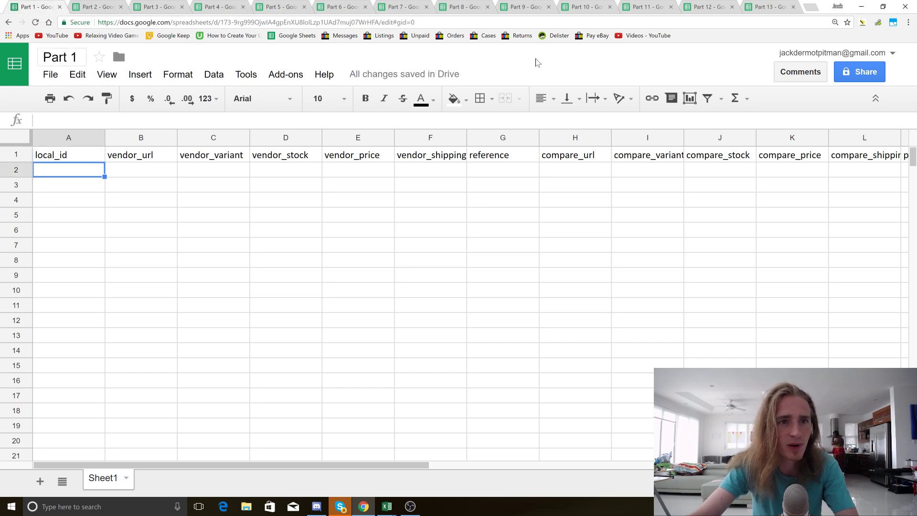
click(770, 9)
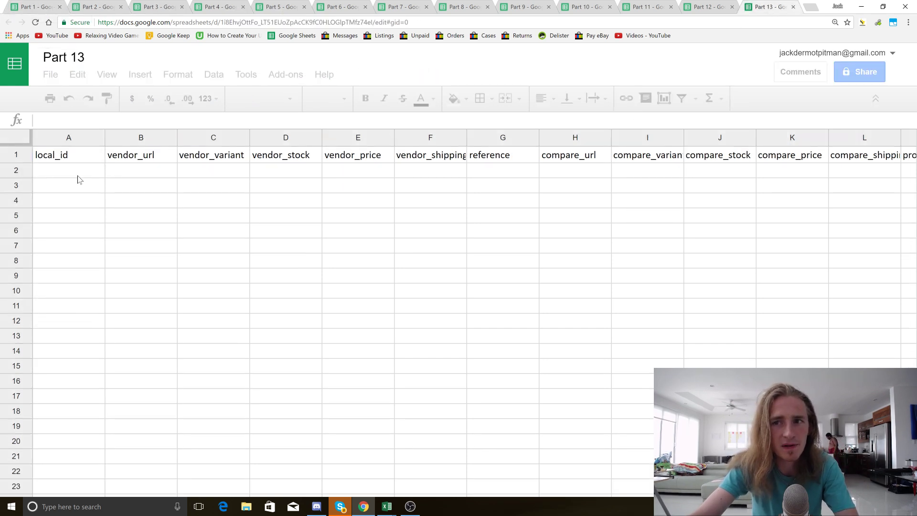
click(31, 7)
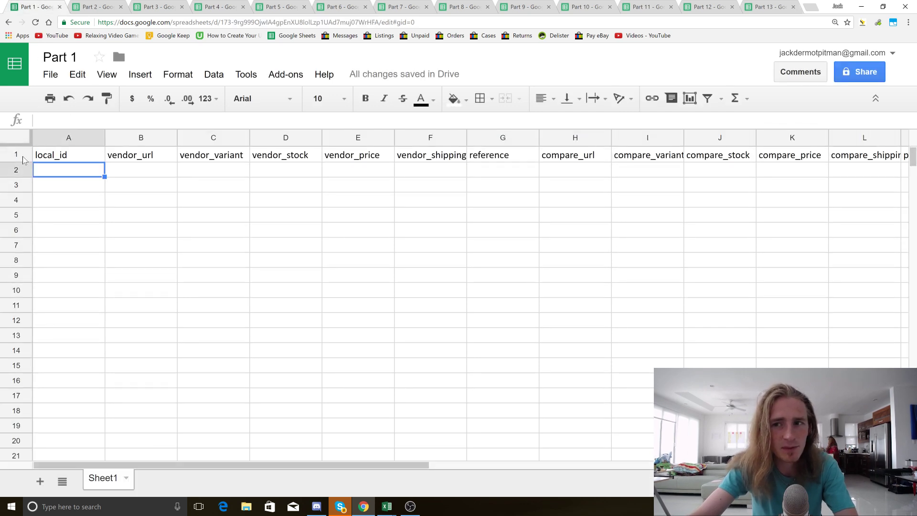
key(alt+Tab)
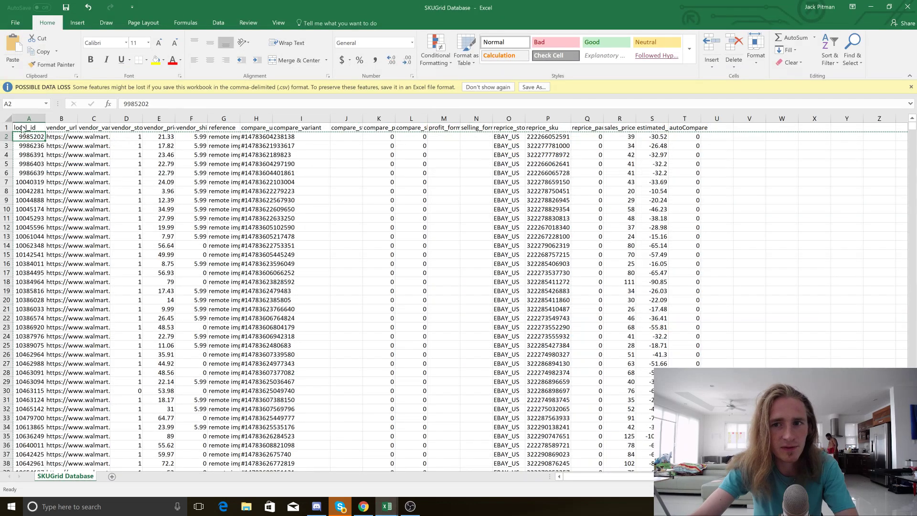
key(alt+Tab)
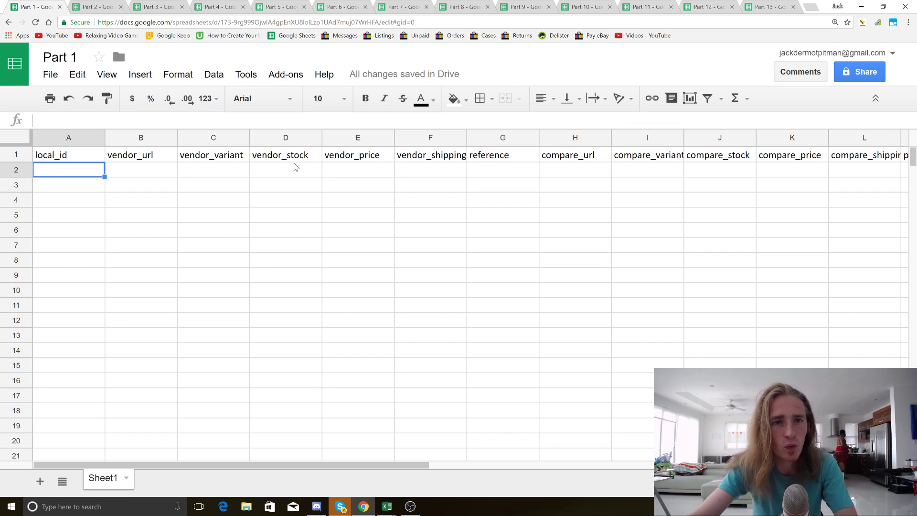
key(alt+Tab)
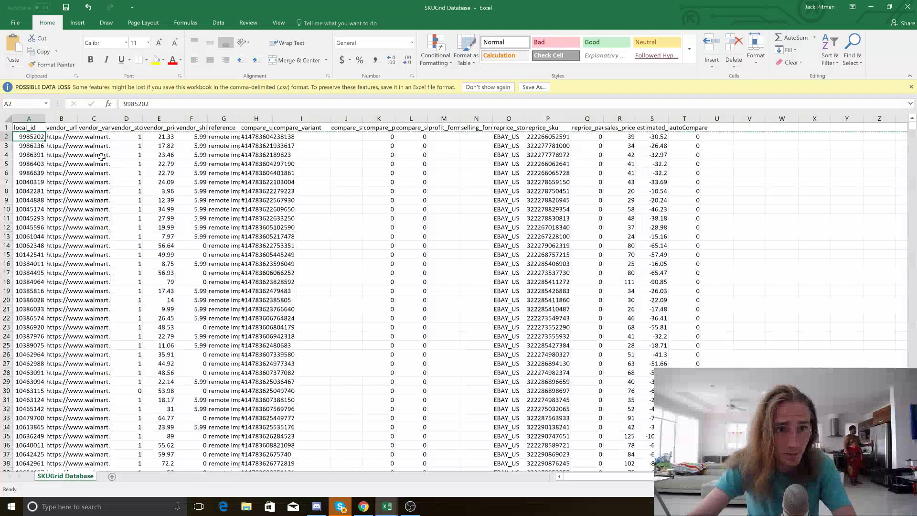
- Select row 2, the first data row, and start scrolling the sheet toward row 10000
click(94, 155)
click(5, 136)
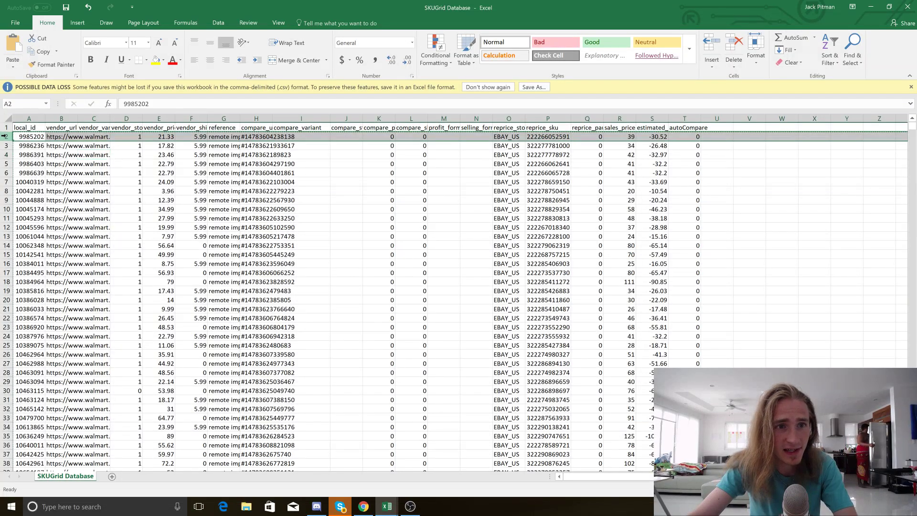
drag(913, 129, 913, 161)
click(912, 145)
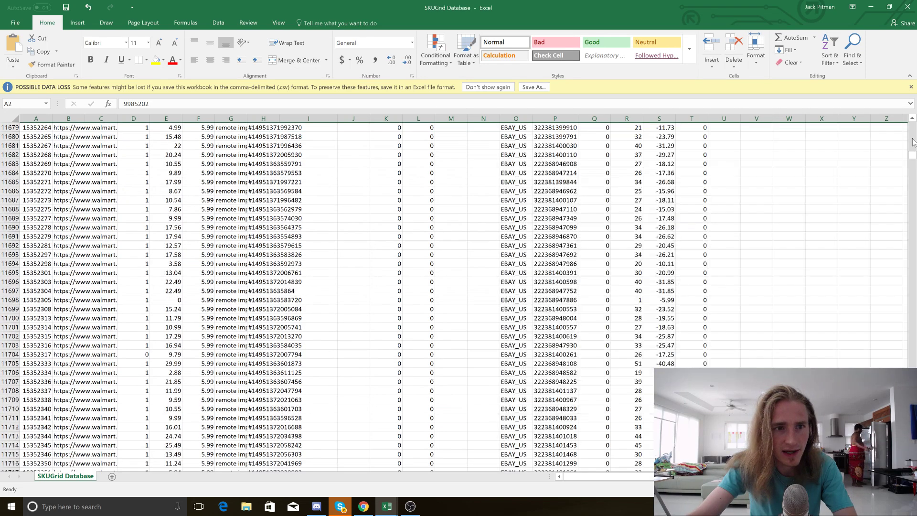
click(913, 142)
click(913, 138)
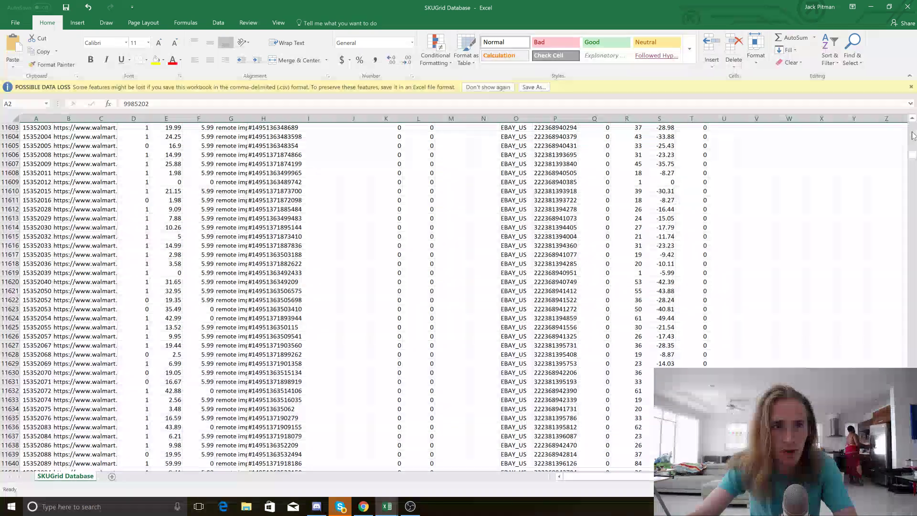
click(912, 136)
click(913, 136)
click(913, 135)
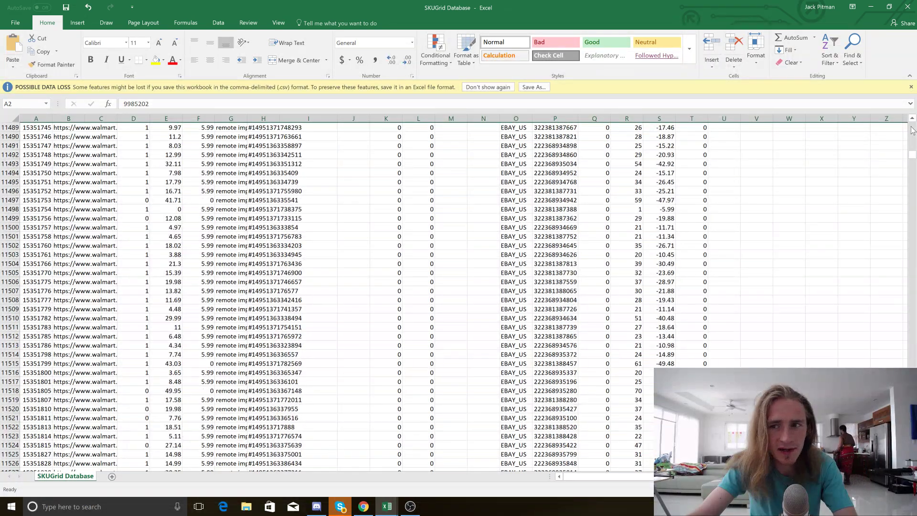
click(913, 132)
drag(913, 157, 913, 157)
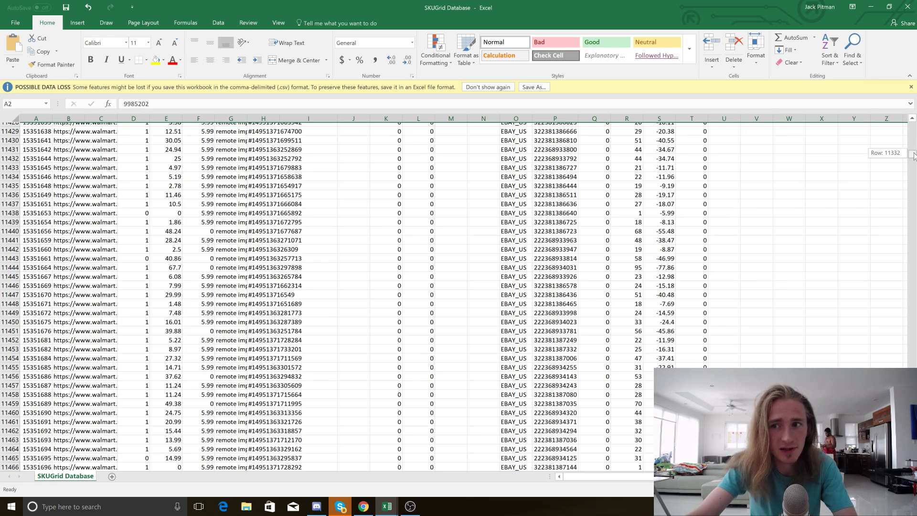
drag(914, 157, 912, 156)
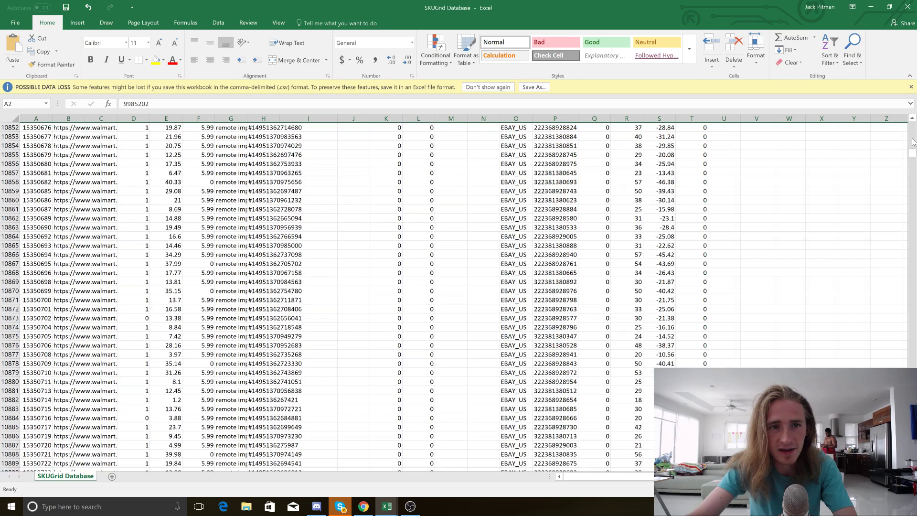
click(912, 141)
click(912, 142)
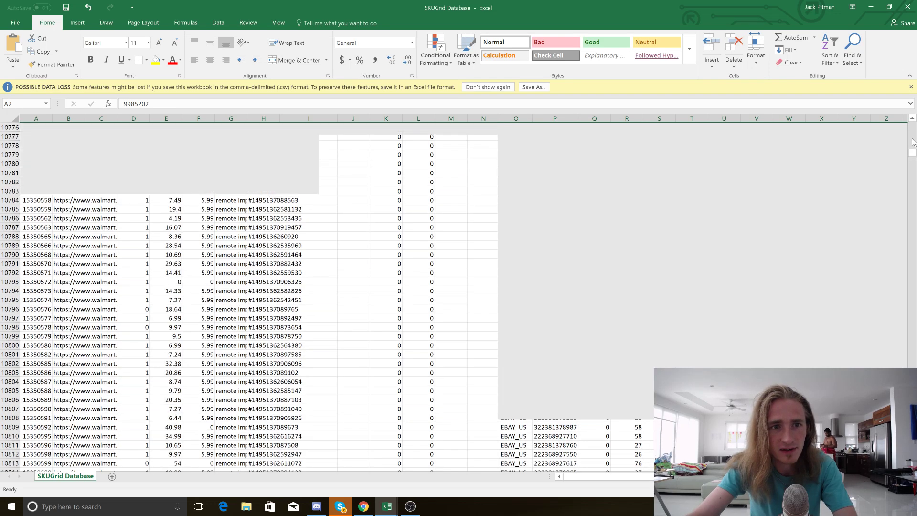
click(912, 141)
click(912, 140)
click(912, 138)
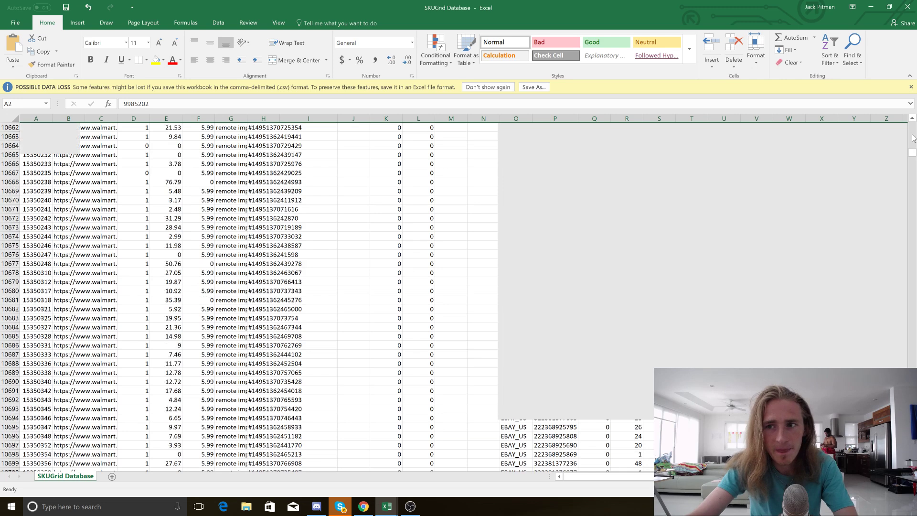
click(912, 137)
- Scroll to row 10000, extend the selection from row 2, and copy rows 2–10000
click(912, 135)
click(911, 133)
click(912, 133)
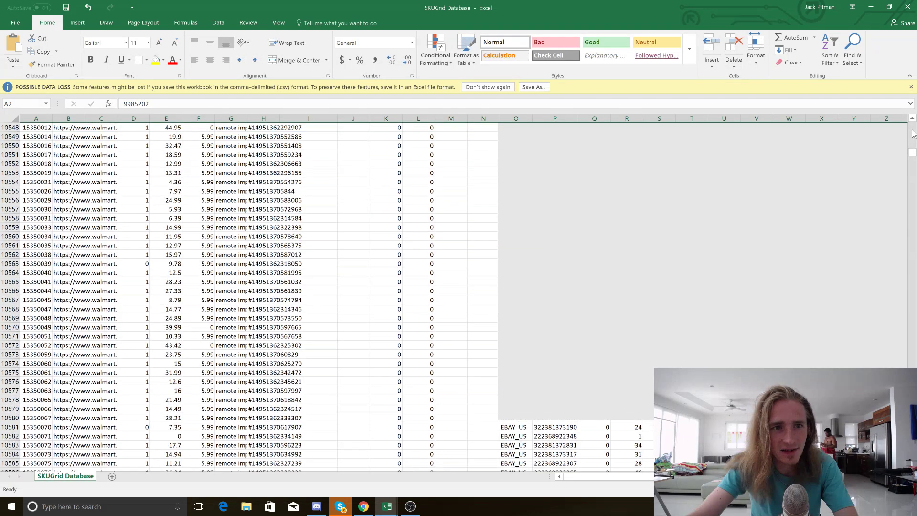
click(912, 133)
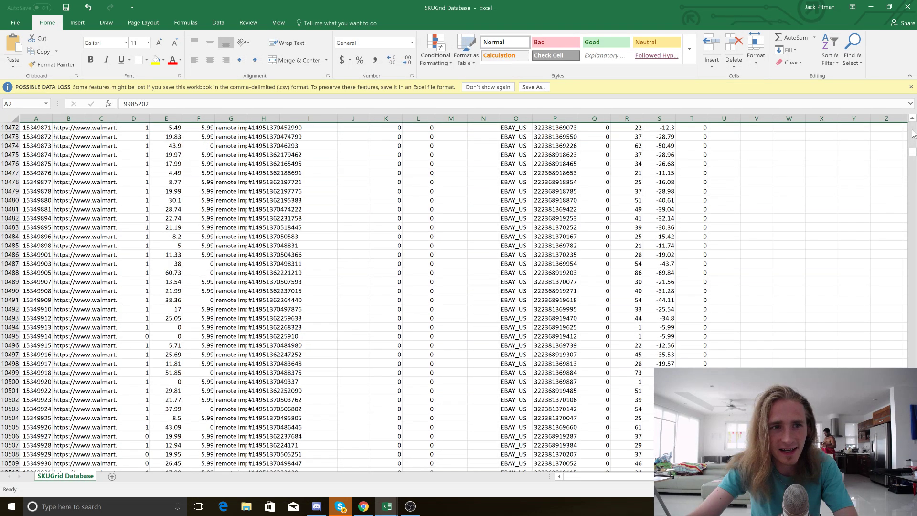
click(911, 131)
click(911, 129)
click(912, 126)
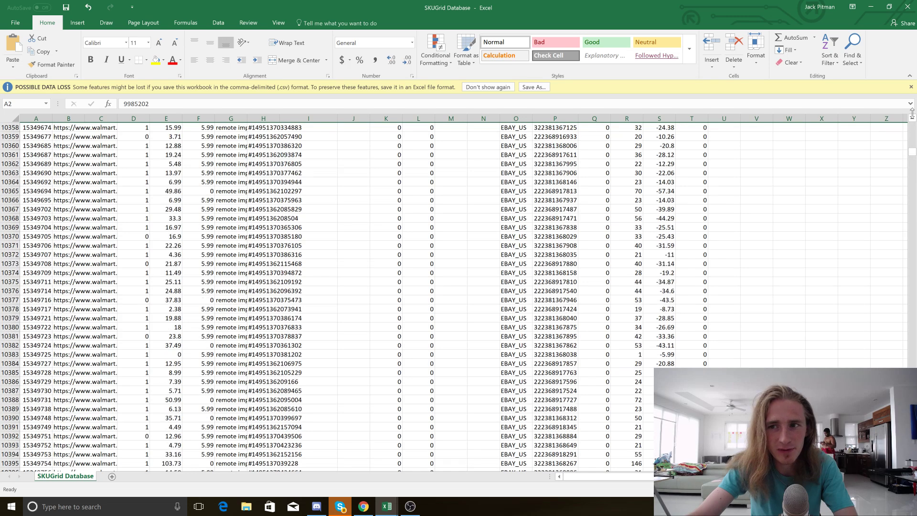
click(912, 128)
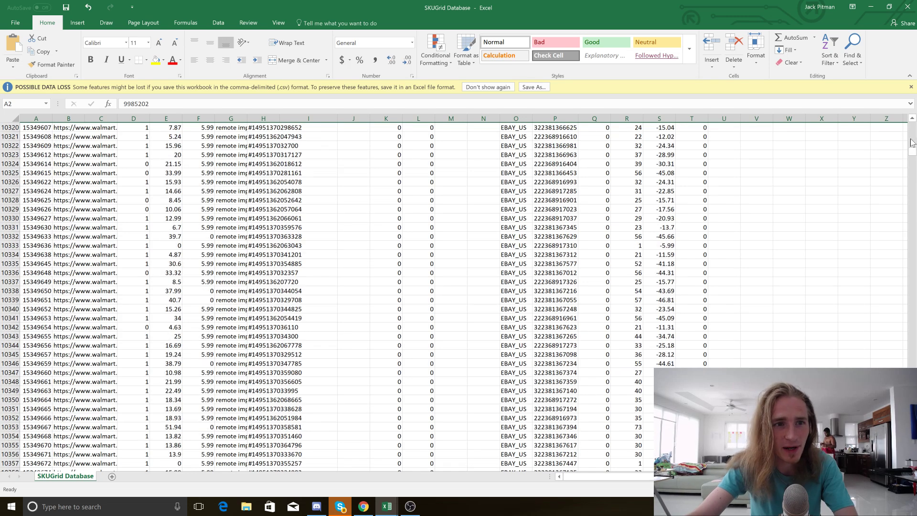
click(912, 135)
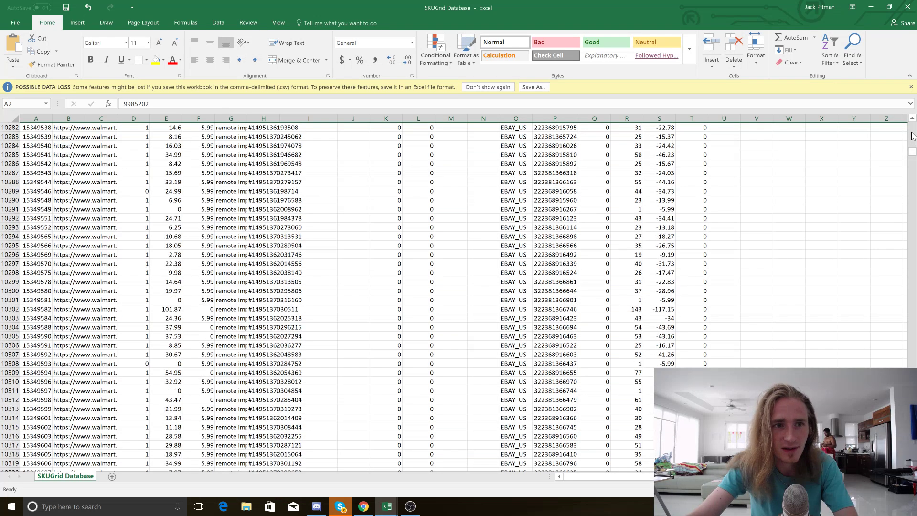
click(912, 136)
click(912, 135)
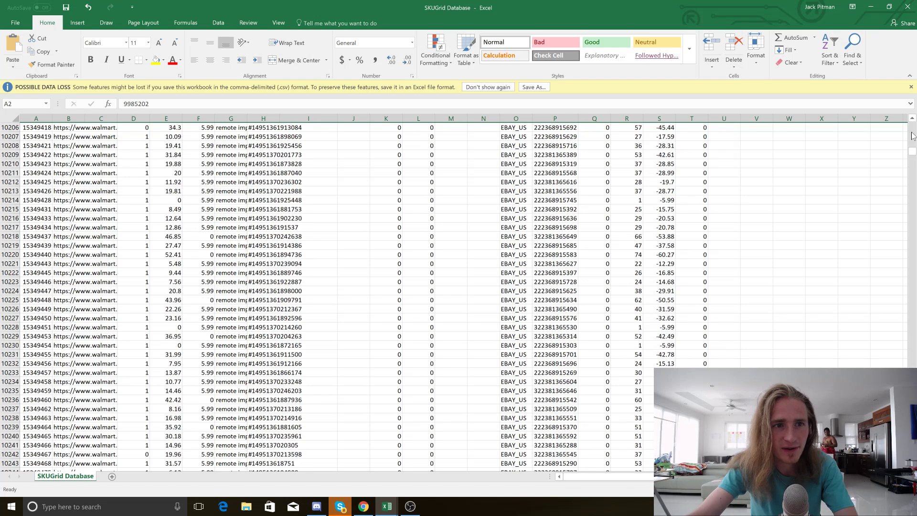
click(912, 136)
click(912, 136)
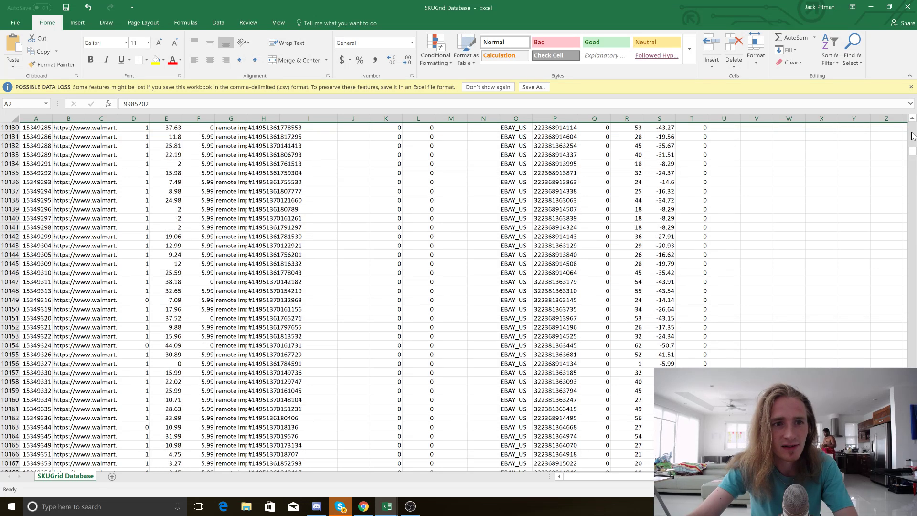
click(911, 136)
click(912, 136)
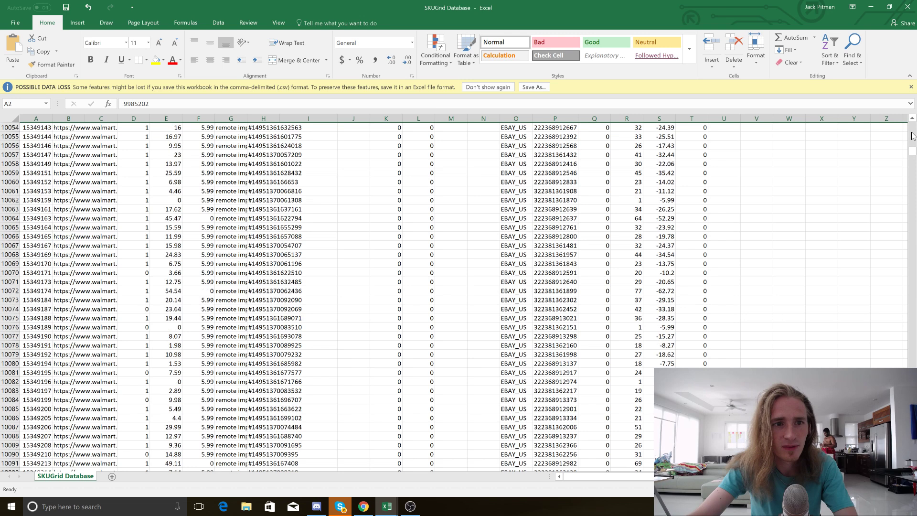
click(912, 135)
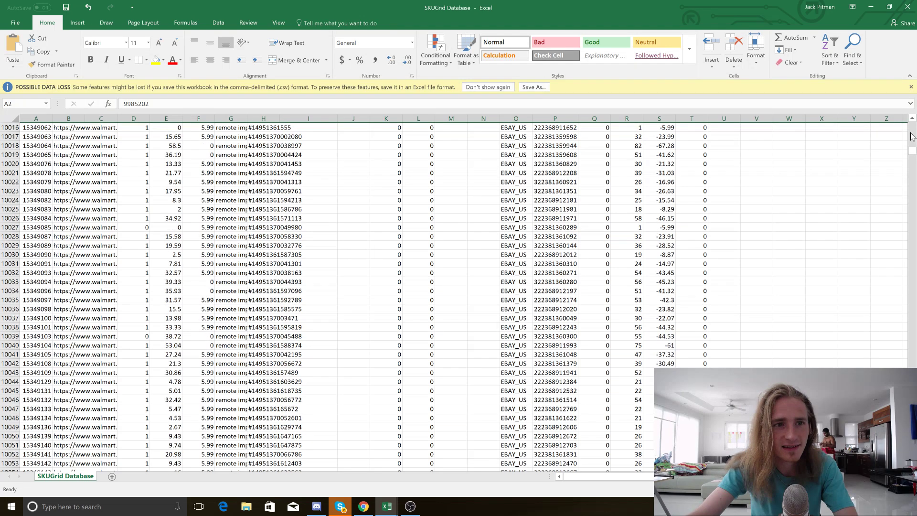
click(911, 136)
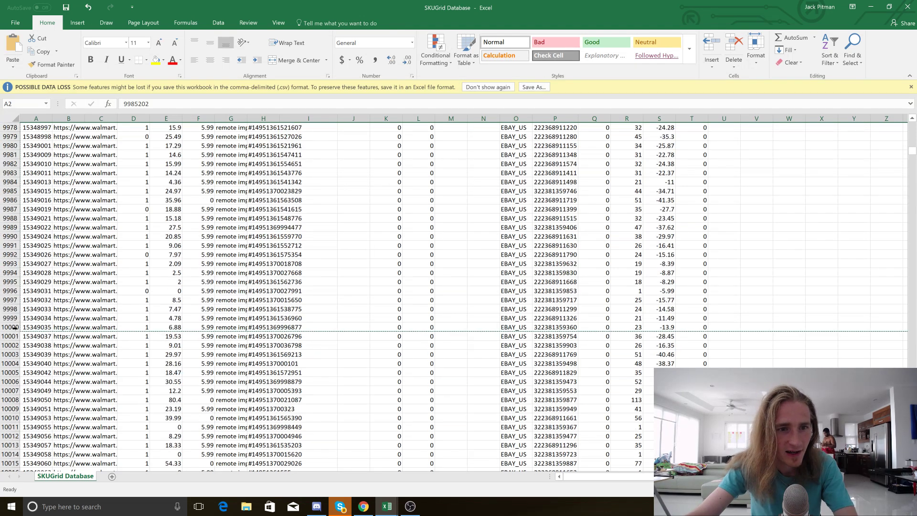
shift+click(12, 327)
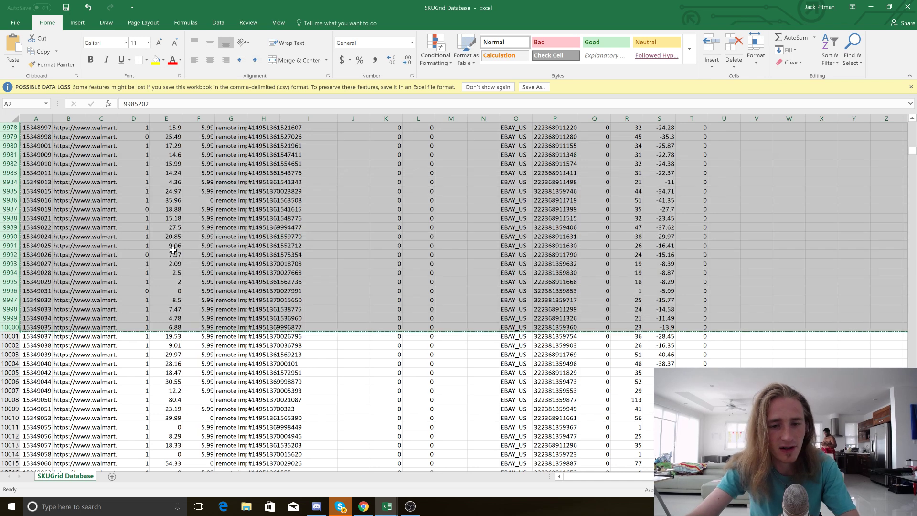
key(ctrl+c)
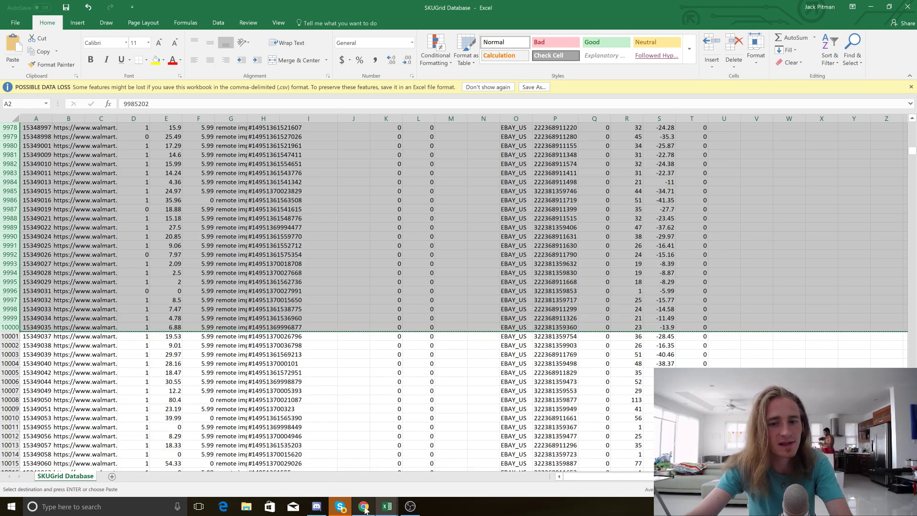
- Bring Part 1 forward, choose Wait on the Page Unresponsive warning, and return to the Part 1 tab
mouse_move(364, 510)
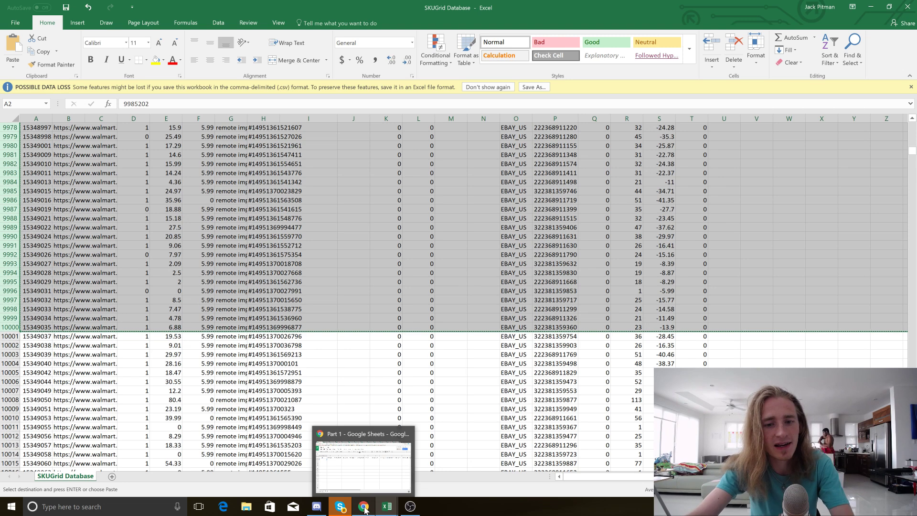
click(364, 508)
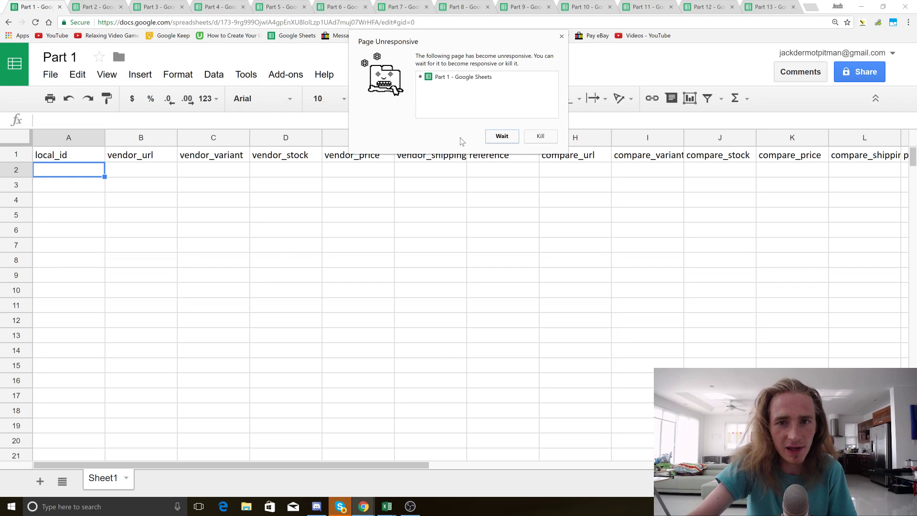
click(502, 136)
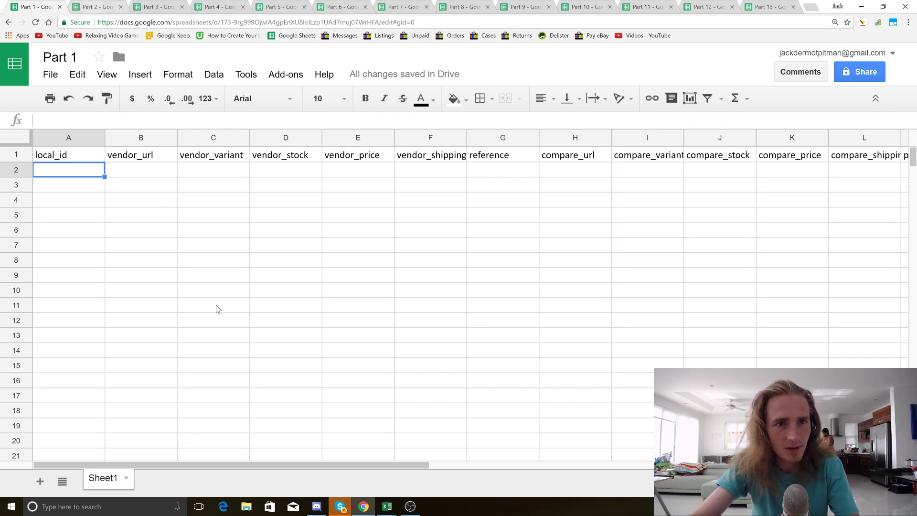
key(ctrl+Tab)
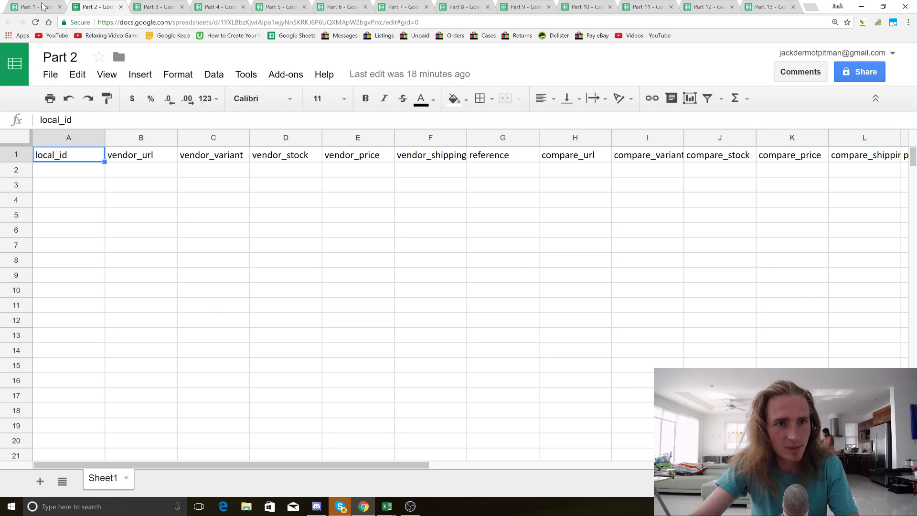
click(55, 8)
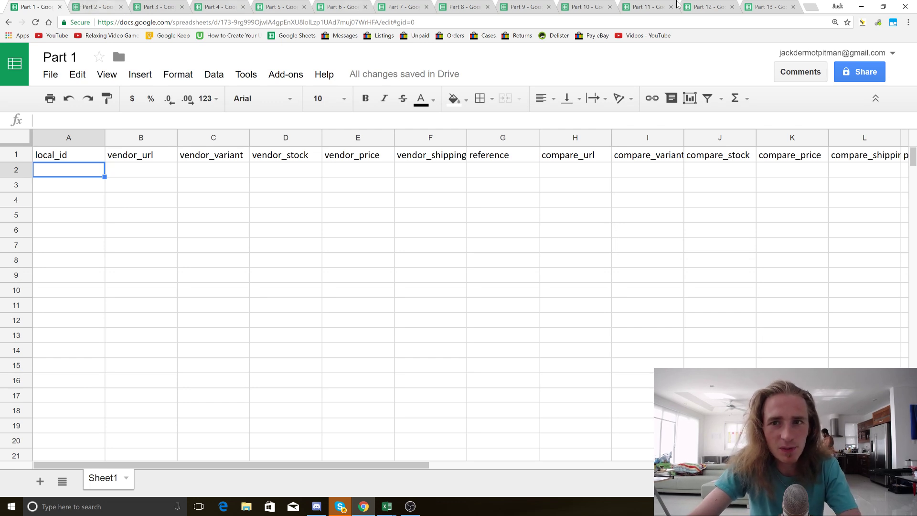
- Switch to OBS Studio, showing the Screen + WebCam scene with the Part 1 sheet
click(407, 509)
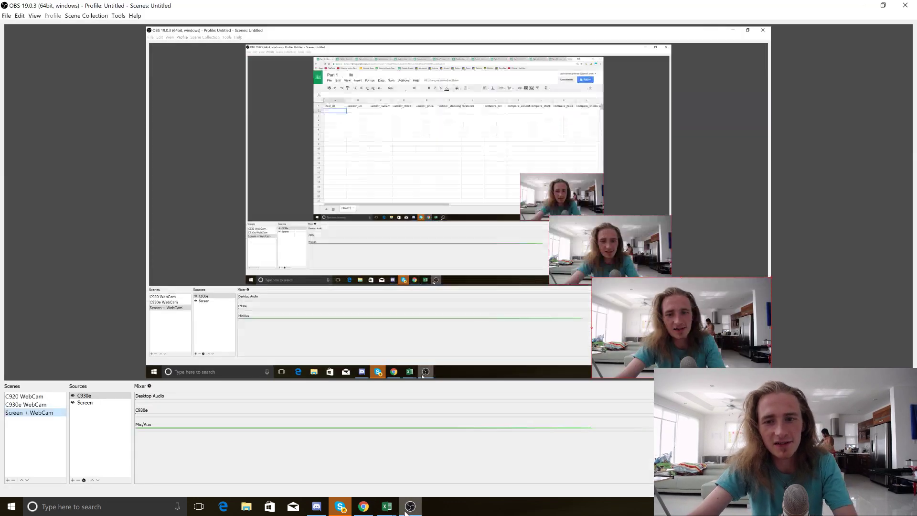